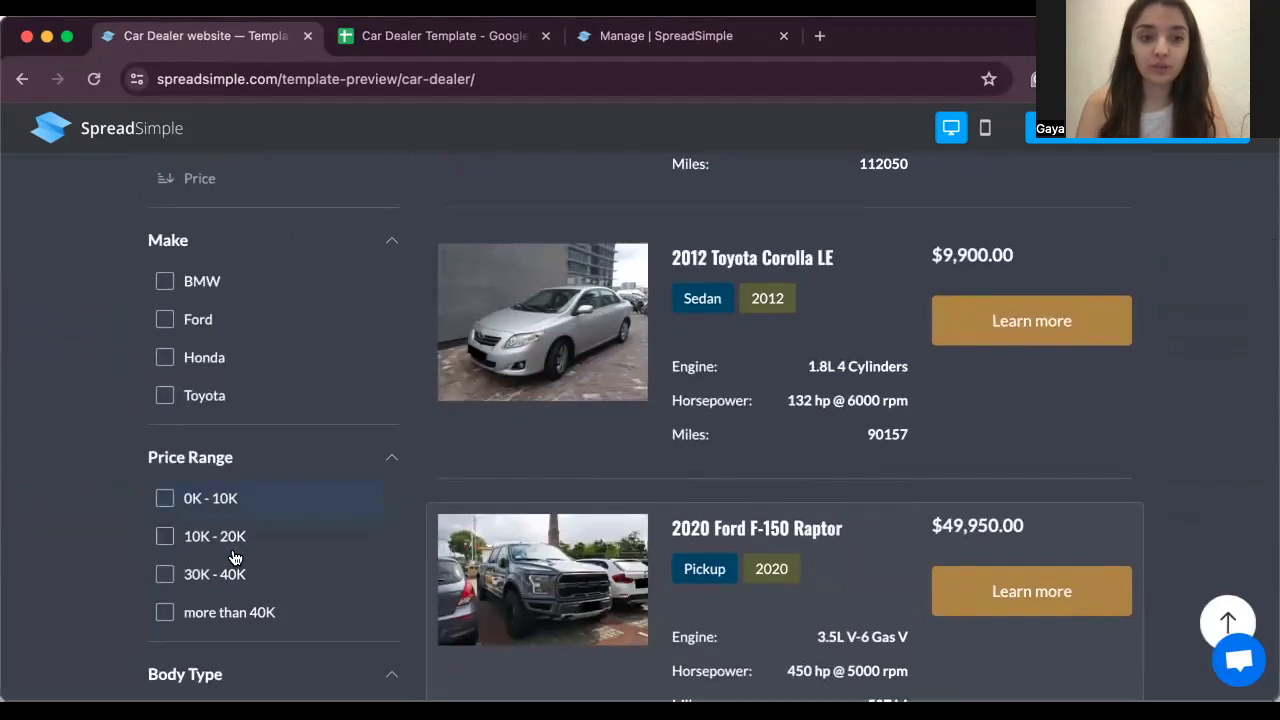
# Try the 10K - 20K and 30K - 40K price range filters on the car listing preview, and clear both.
pyautogui.scroll(-2, 234, 557)
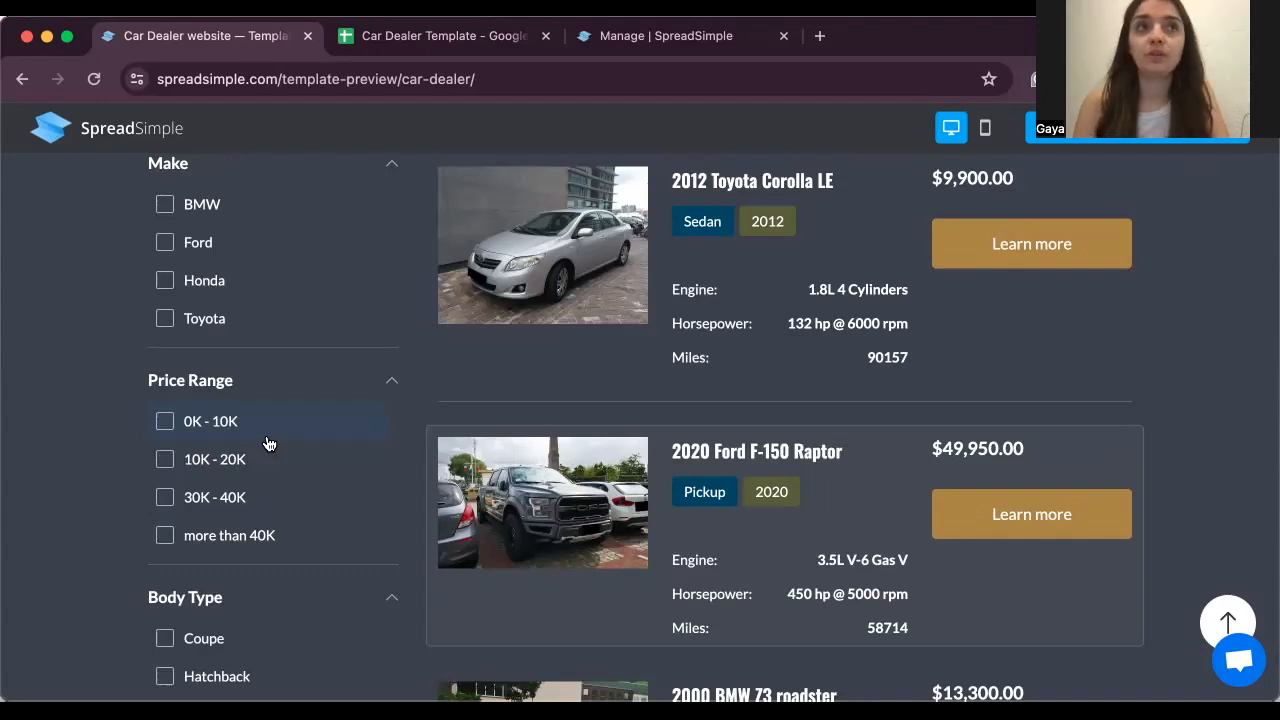
pyautogui.click(166, 460)
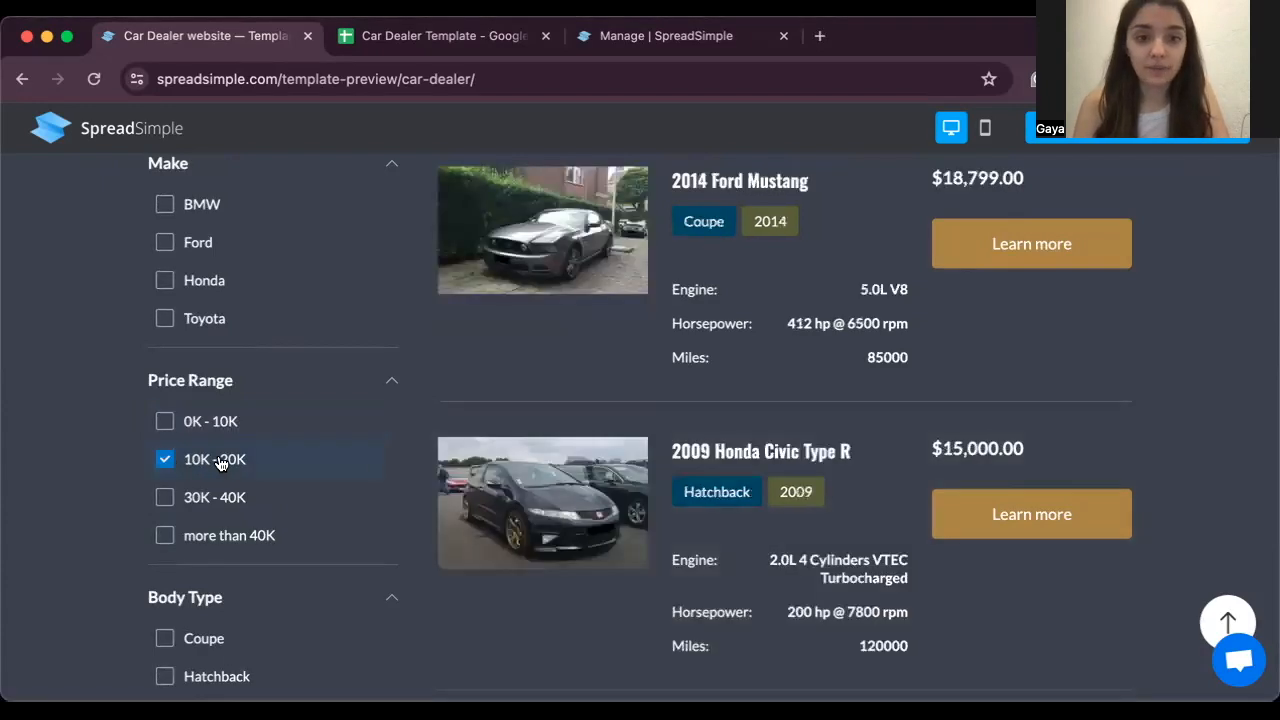
pyautogui.click(166, 509)
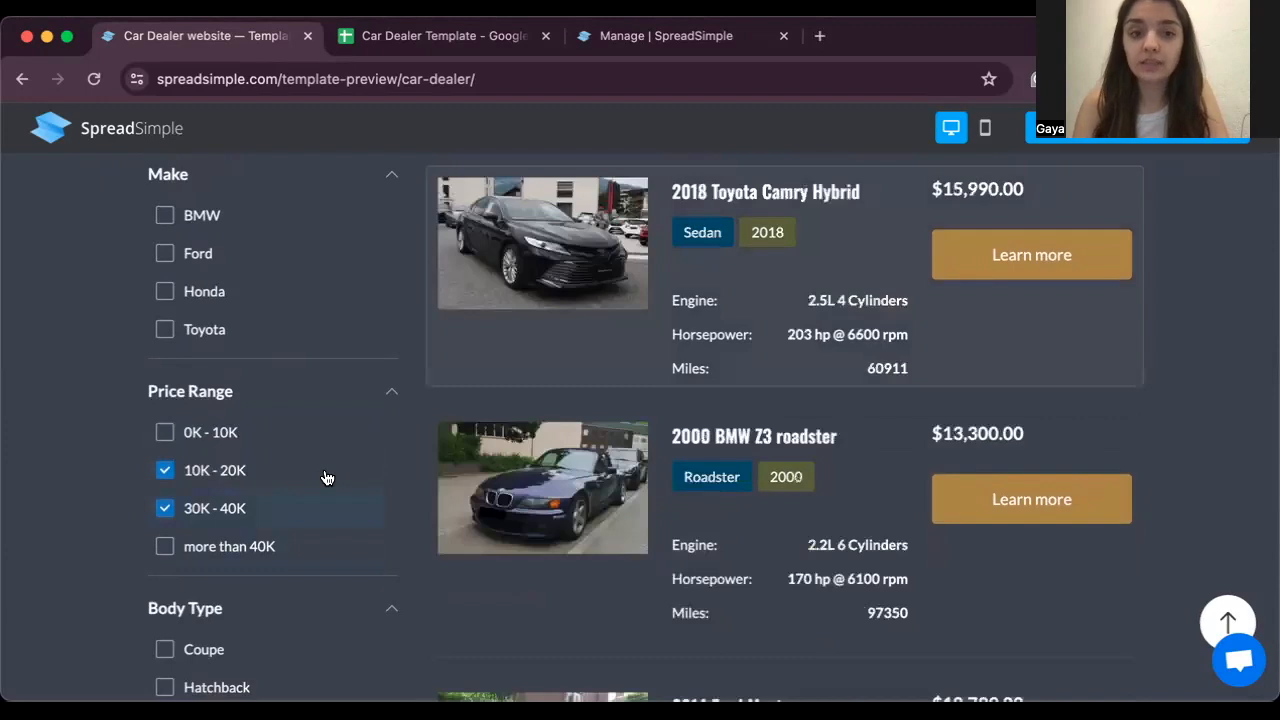
pyautogui.scroll(2, 327, 478)
pyautogui.scroll(-2, 327, 478)
pyautogui.click(166, 513)
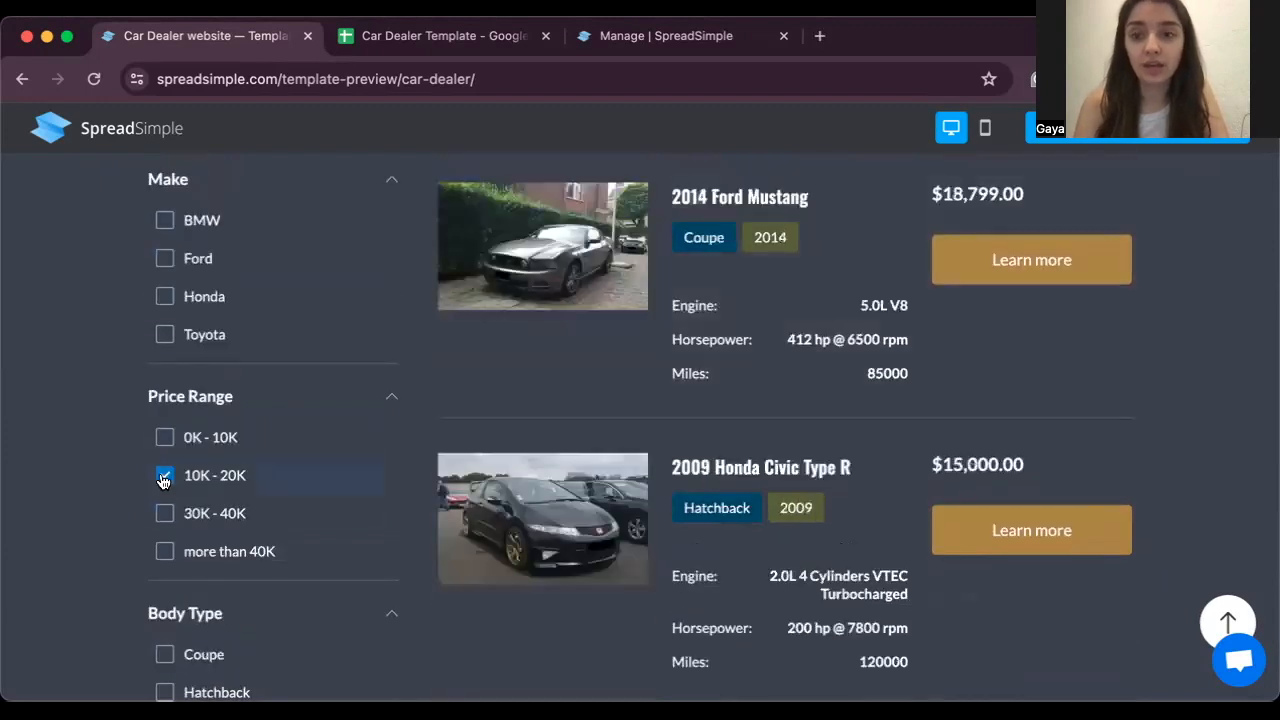
pyautogui.click(166, 475)
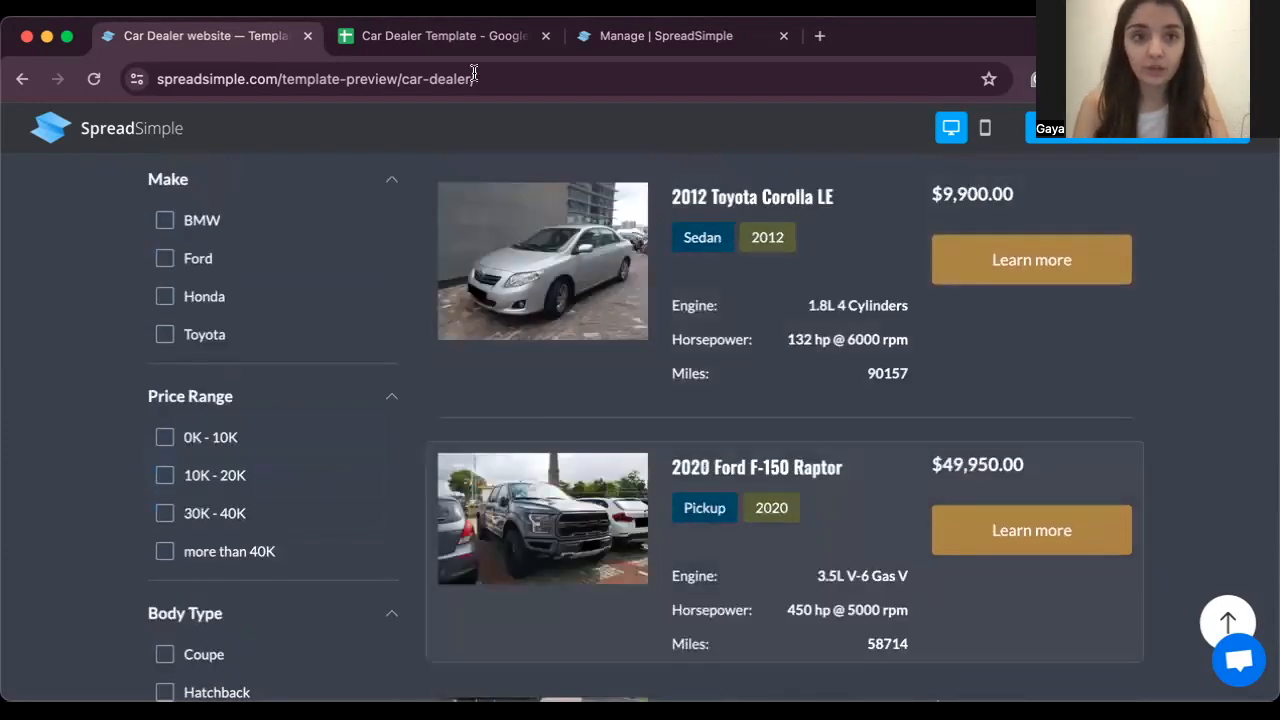
# Switch to the Car Dealer Template spreadsheet and examine the full Price Range formula in cell E2.
pyautogui.click(463, 38)
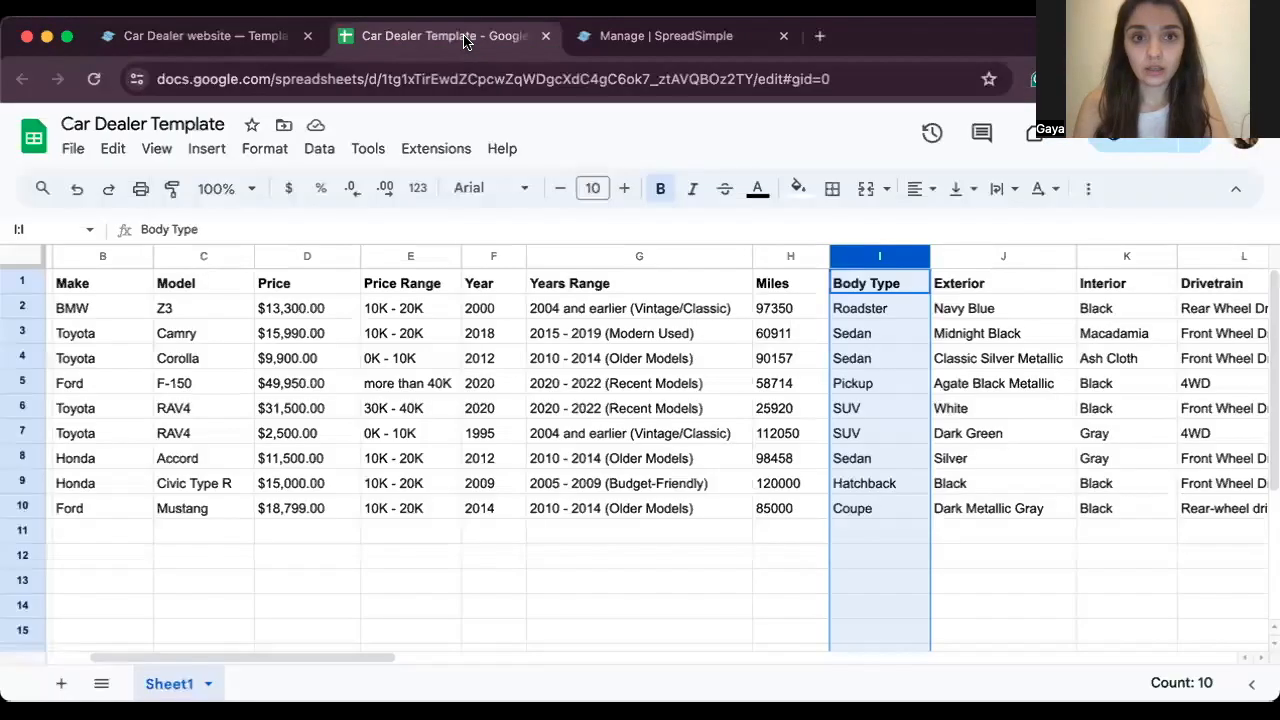
pyautogui.click(422, 312)
pyautogui.moveTo(311, 241); pyautogui.dragTo(309, 342)
pyautogui.moveTo(313, 388); pyautogui.dragTo(310, 393)
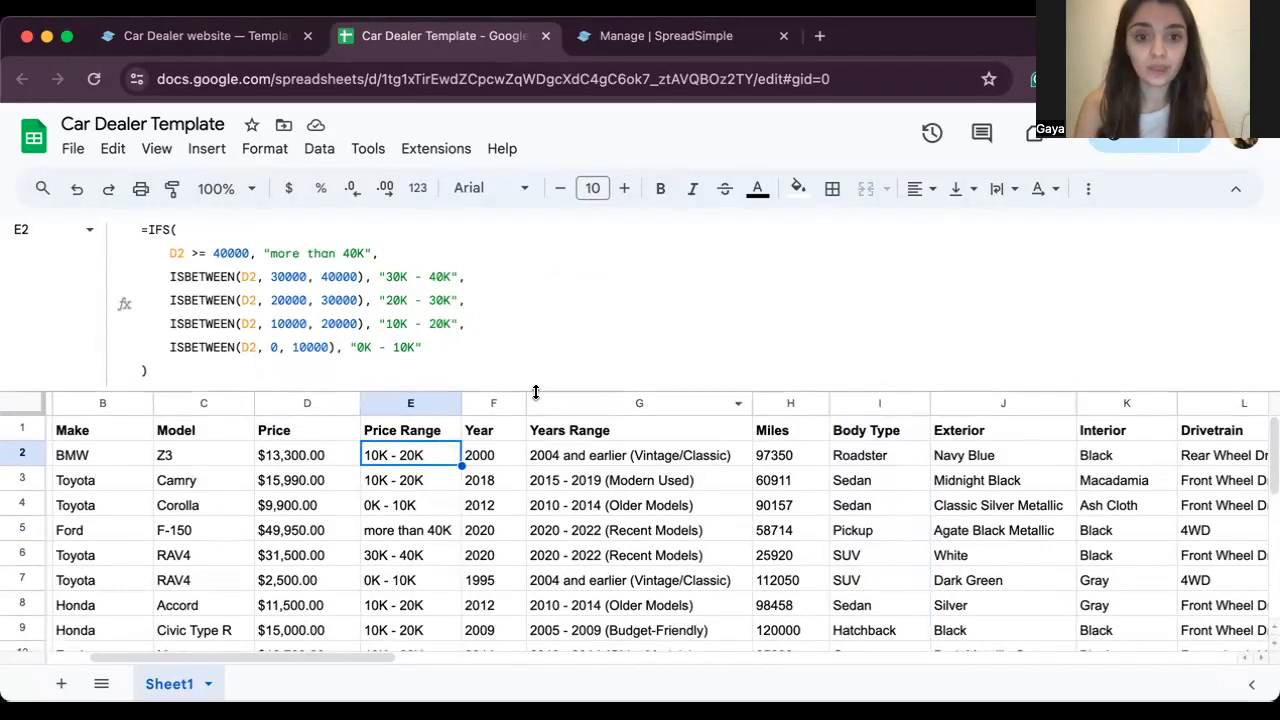
pyautogui.moveTo(536, 392); pyautogui.dragTo(549, 234)
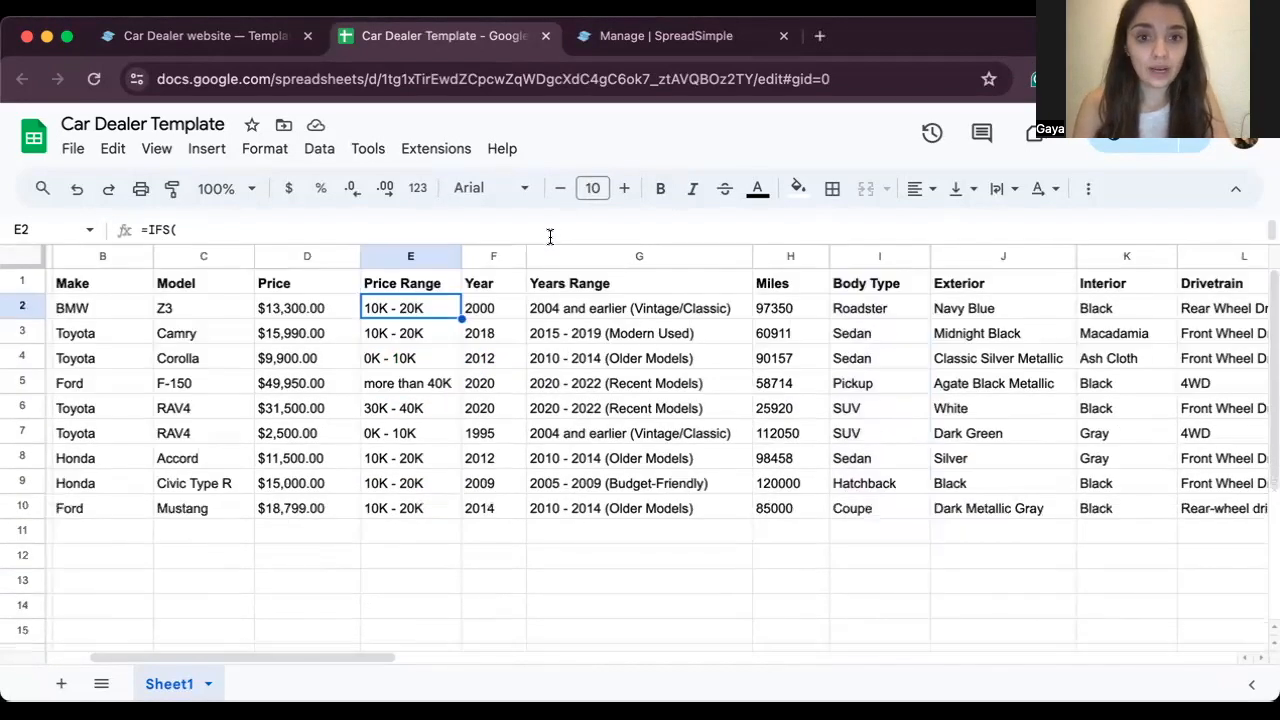
# Insert a new column between Miles and Body Type and give it the header Mileage in I1.
pyautogui.hscroll(1, 776, 306)
pyautogui.click(735, 287)
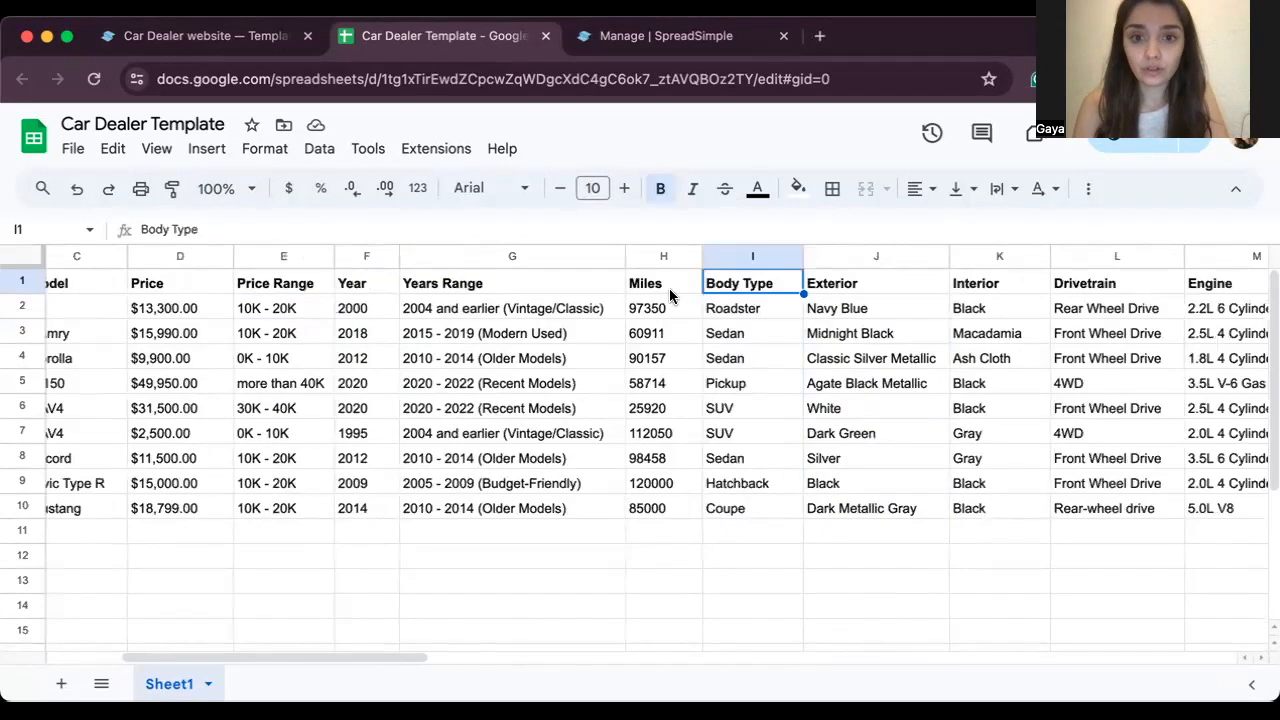
pyautogui.click(669, 289)
pyautogui.click(670, 310)
pyautogui.click(742, 285)
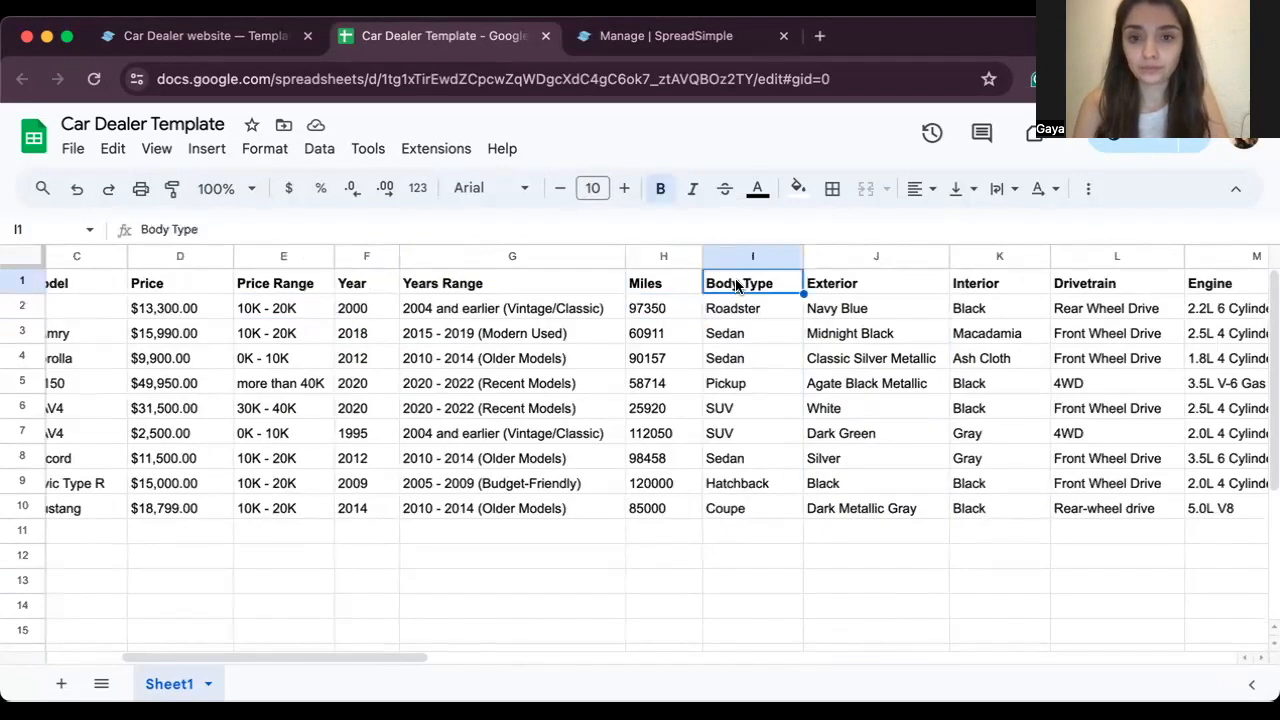
pyautogui.rightClick(740, 287)
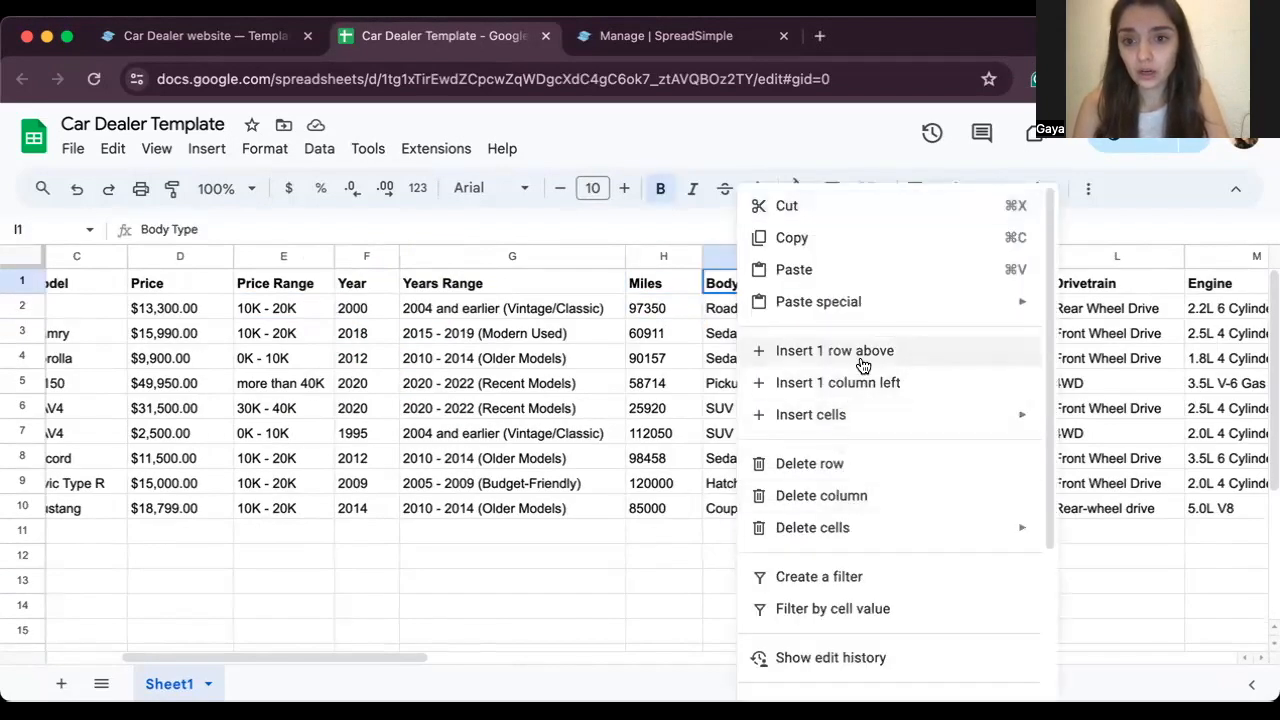
pyautogui.click(902, 387)
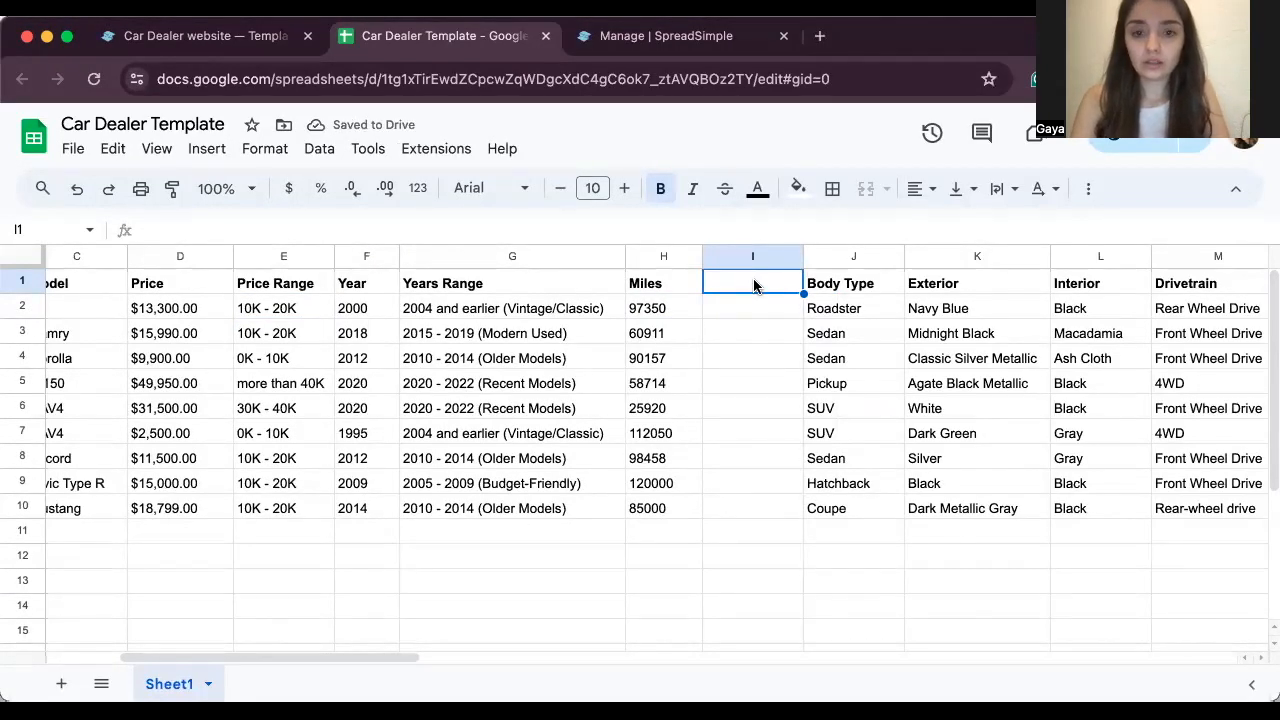
pyautogui.write('Mileage')
pyautogui.press('Return')
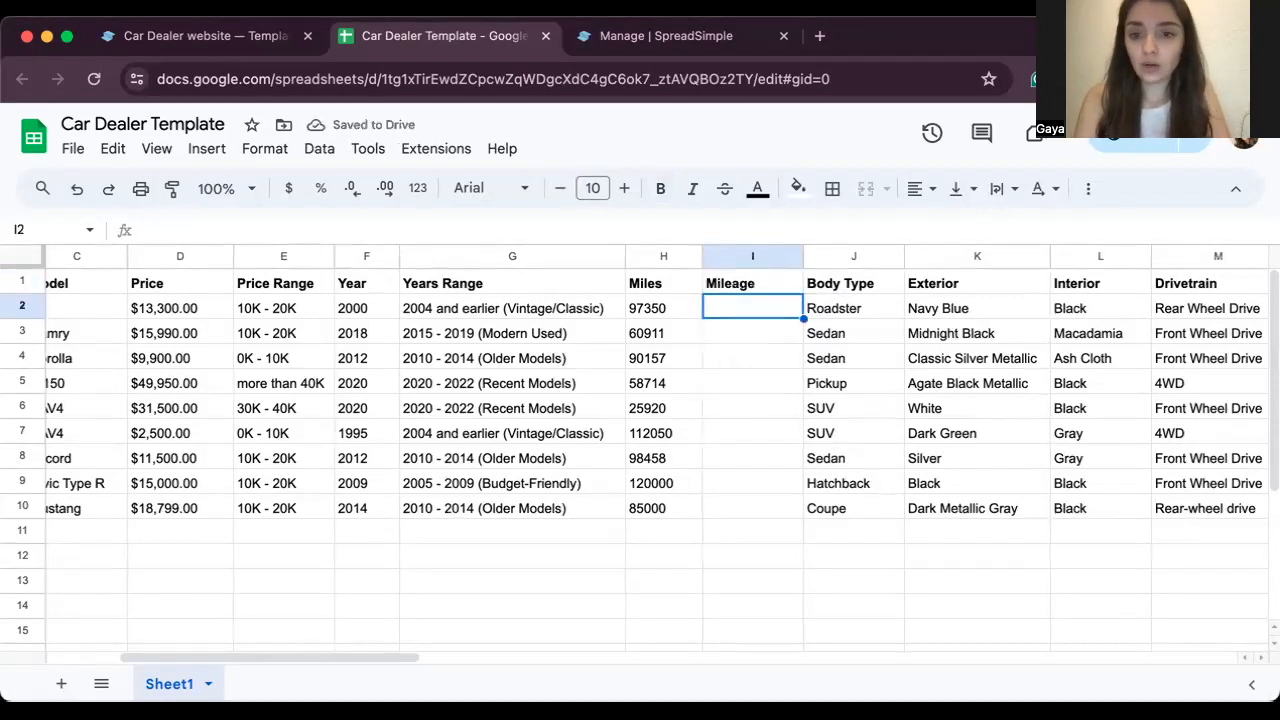
# Start an IFS formula in I2 whose first condition returns "0-10K" when H2 is below 10000, ending with a line break.
pyautogui.write('=')
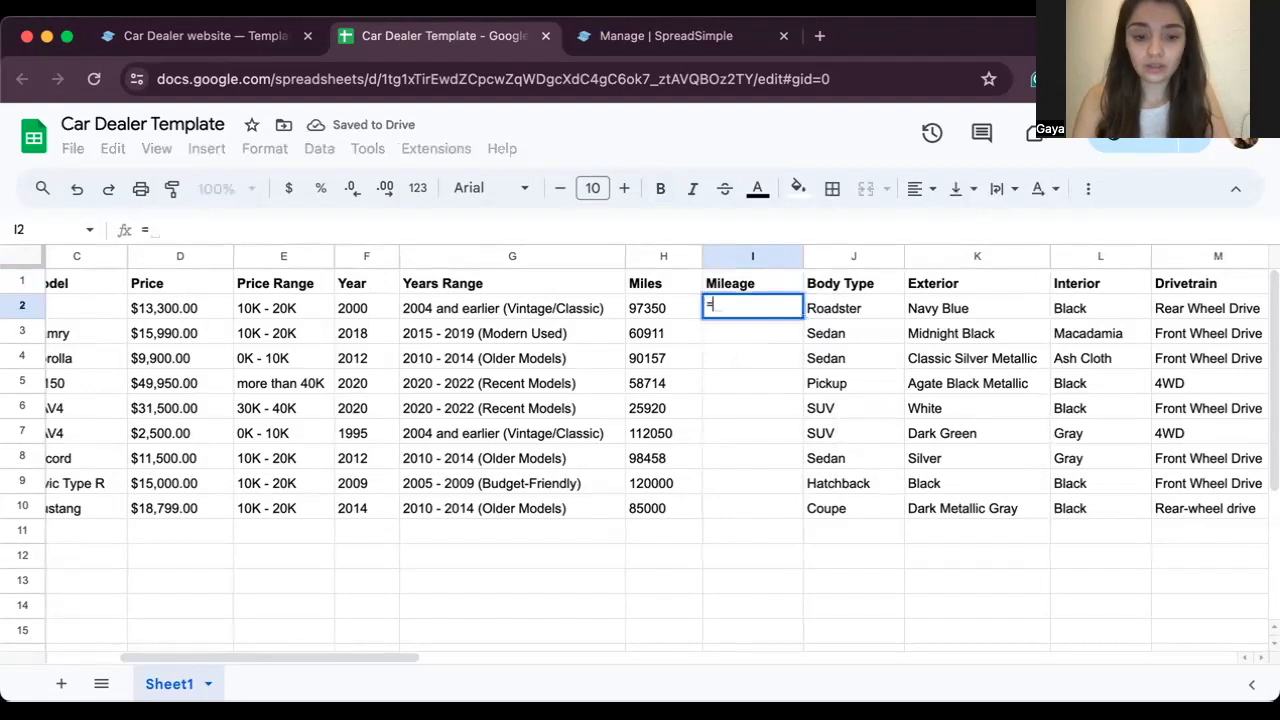
pyautogui.write('IFS')
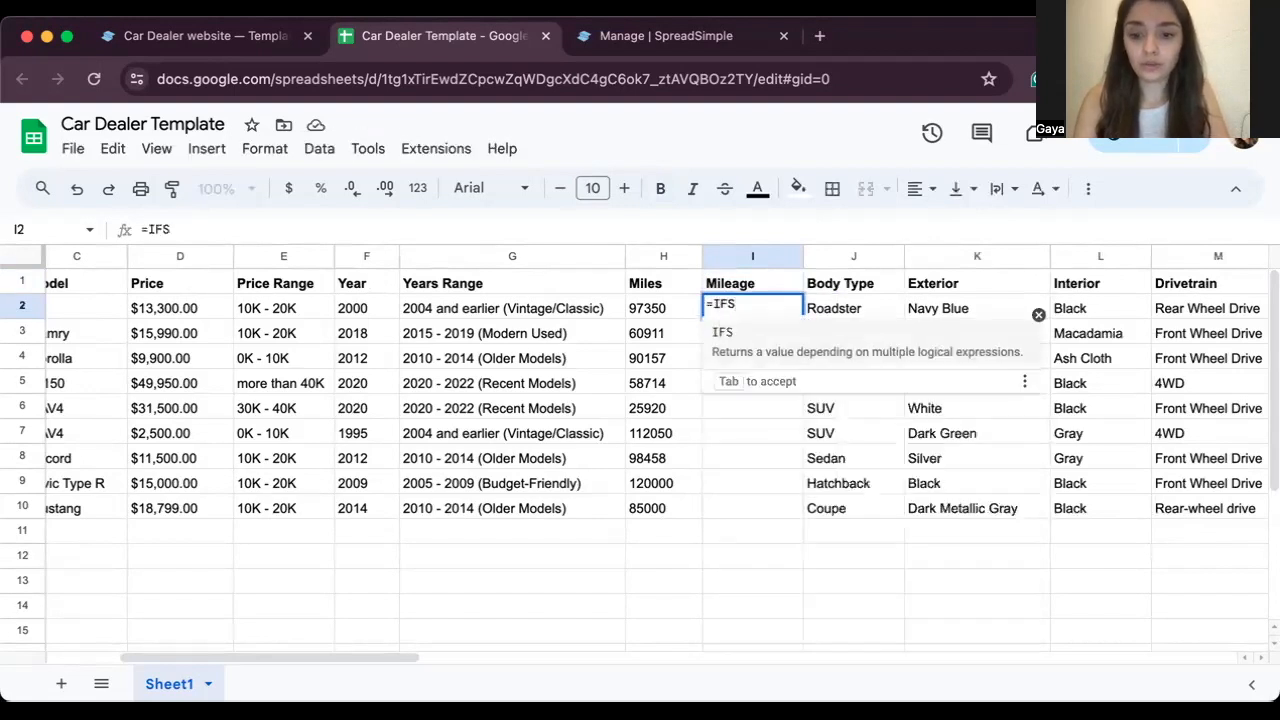
pyautogui.write('(')
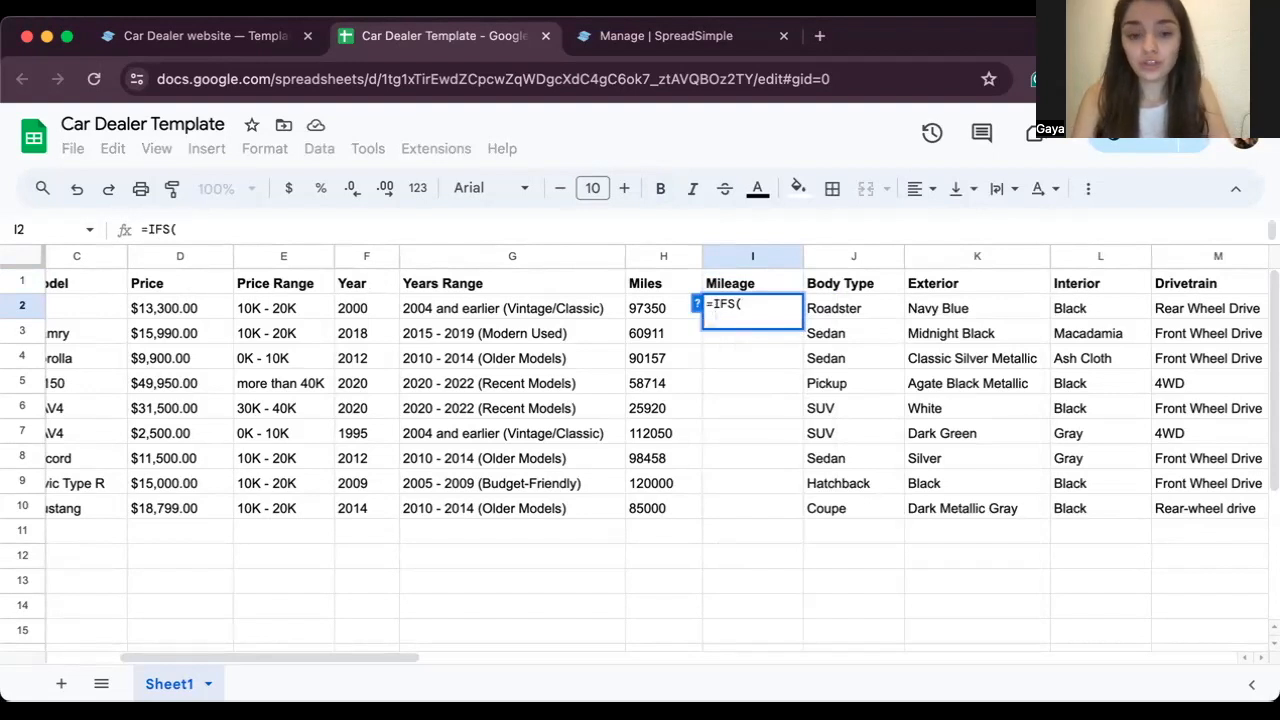
pyautogui.write('H2')
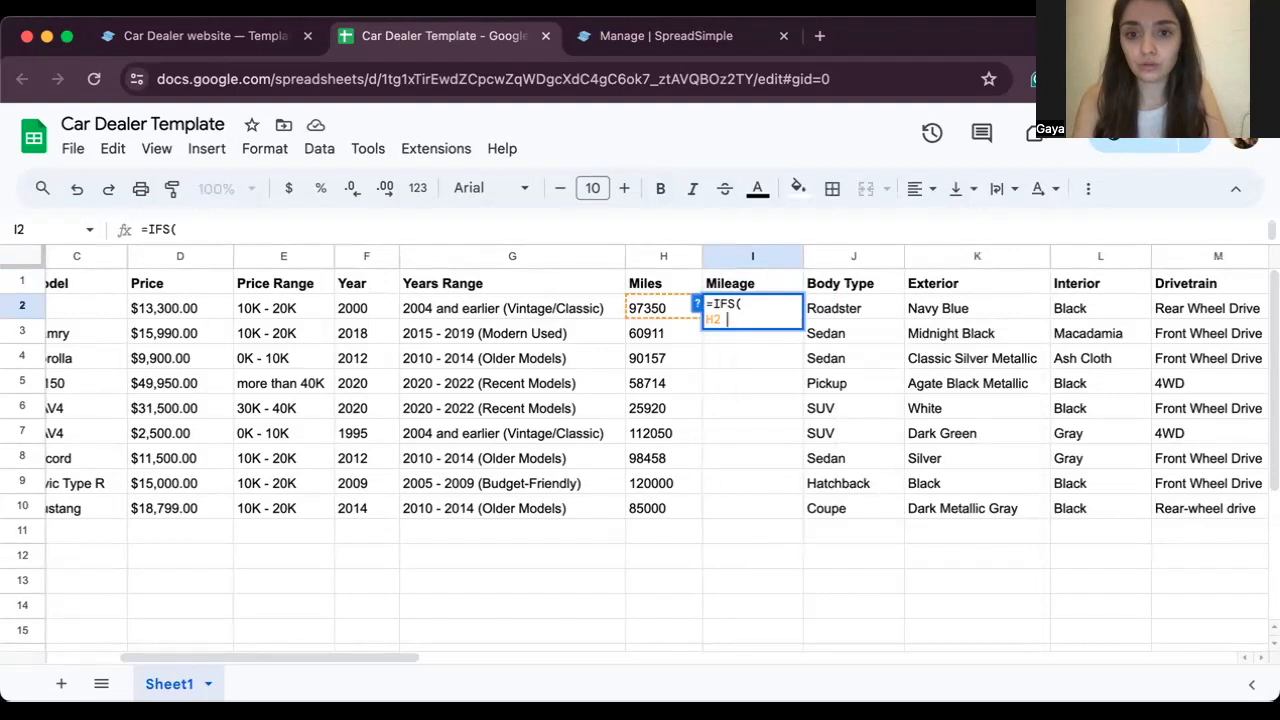
pyautogui.write(' >')
pyautogui.press('BackSpace')
pyautogui.write('<')
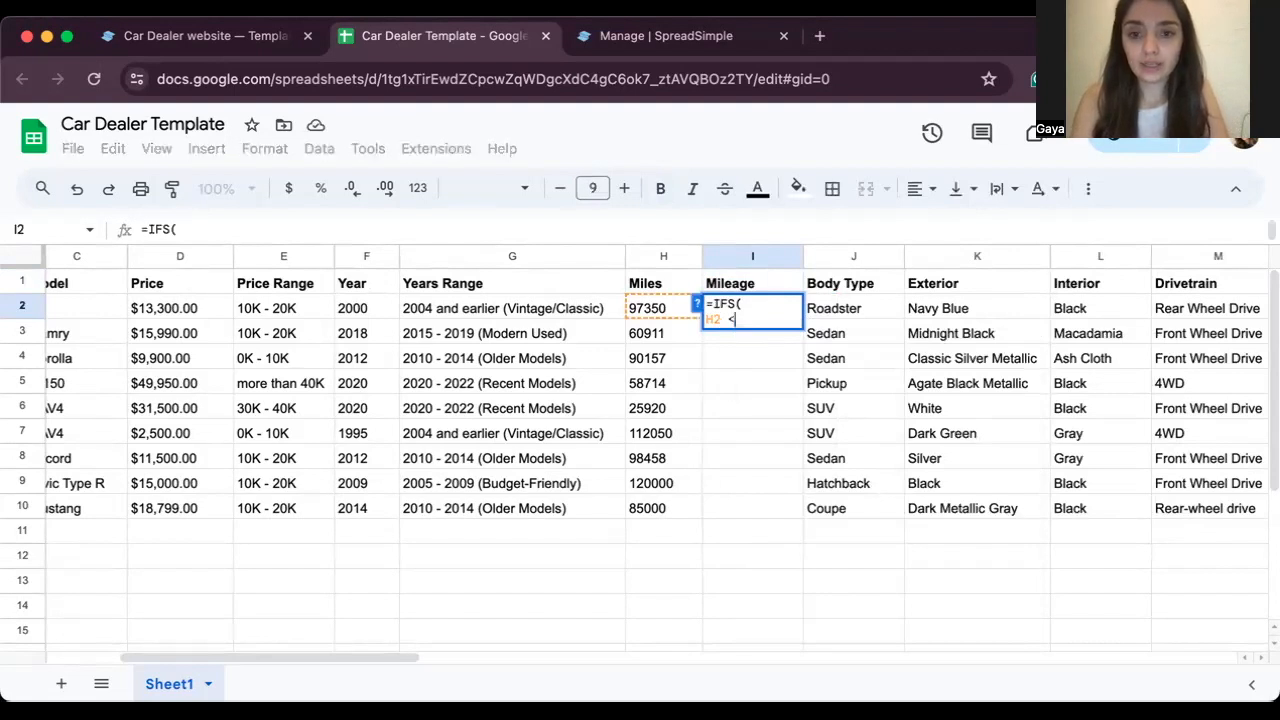
pyautogui.write('10000')
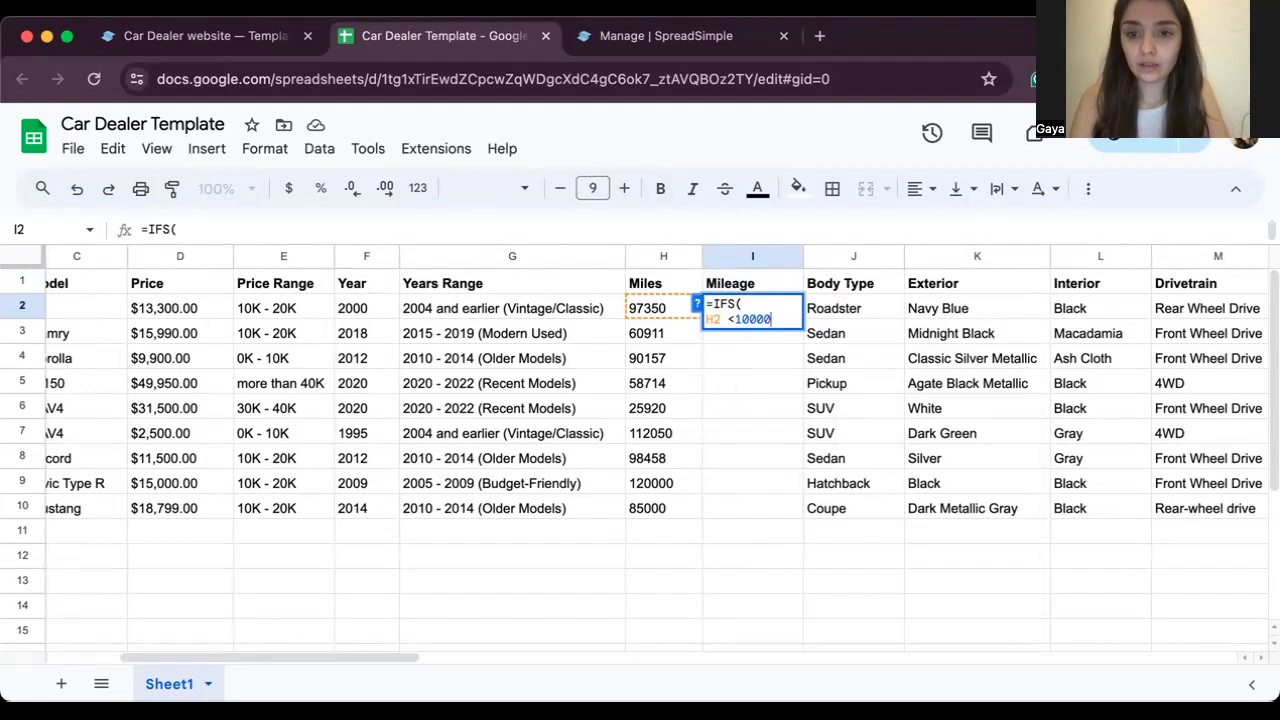
pyautogui.write(', ""')
pyautogui.press('Left')
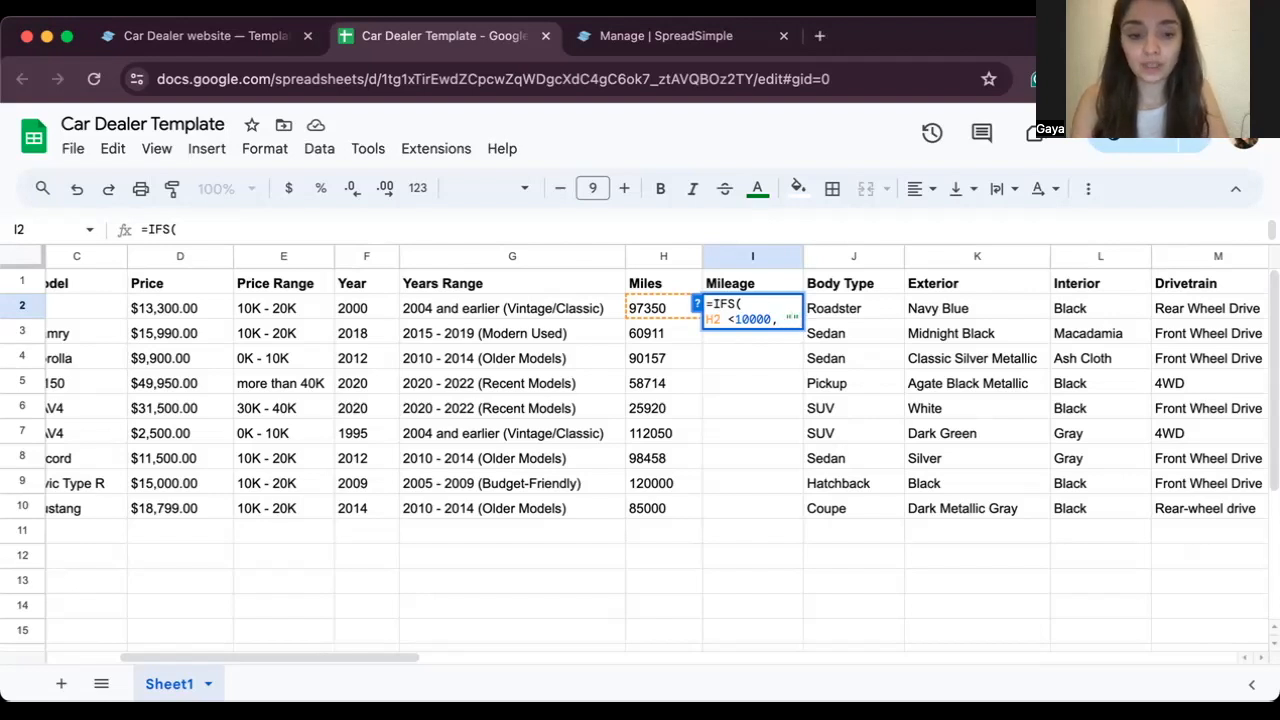
pyautogui.write('0-10')
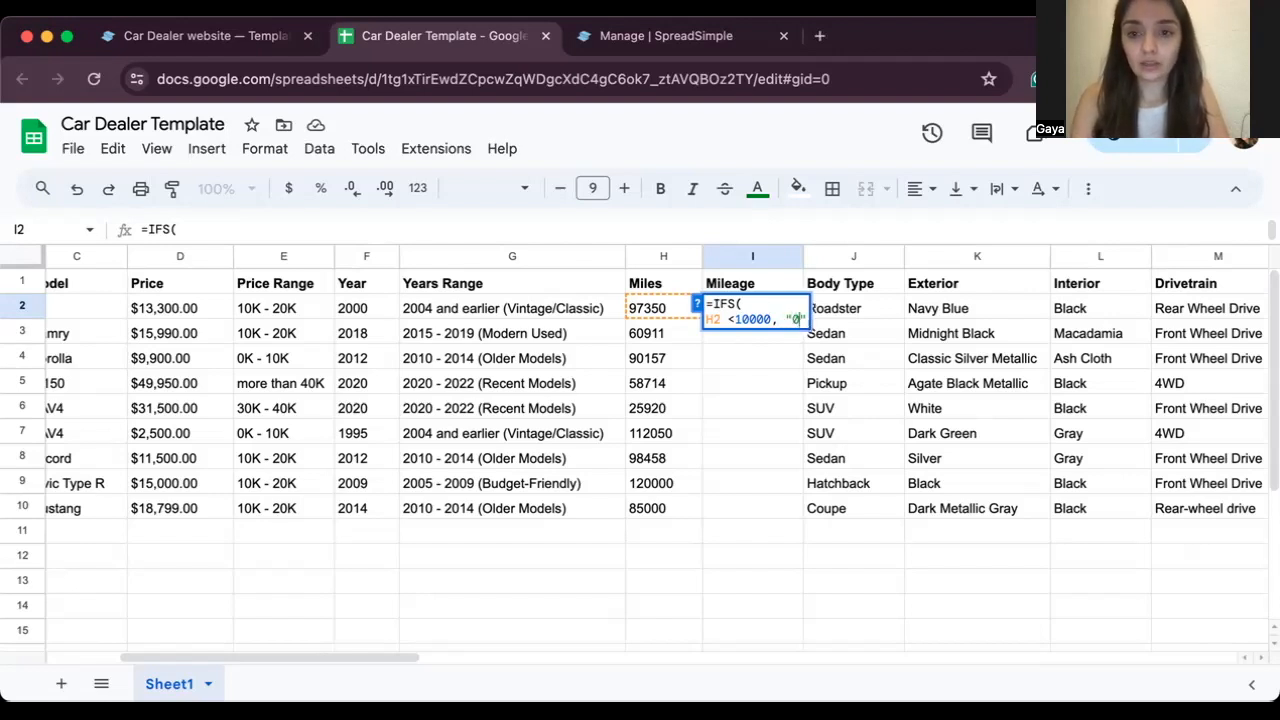
pyautogui.write('K",')
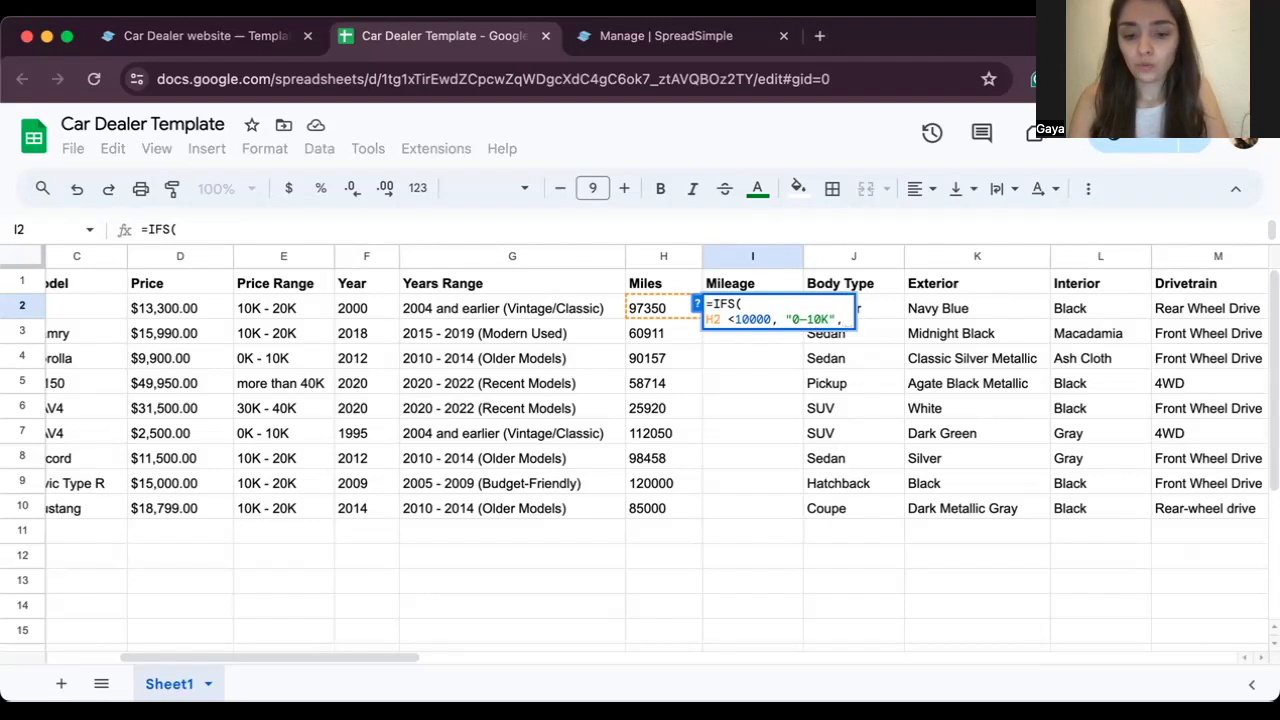
pyautogui.hotkey('alt', 'Return')
# Add an ISBETWEEN condition to the I2 formula returning "10K-30K" when H2 is between 10000 and 30000, ending with a line break.
pyautogui.write('I')
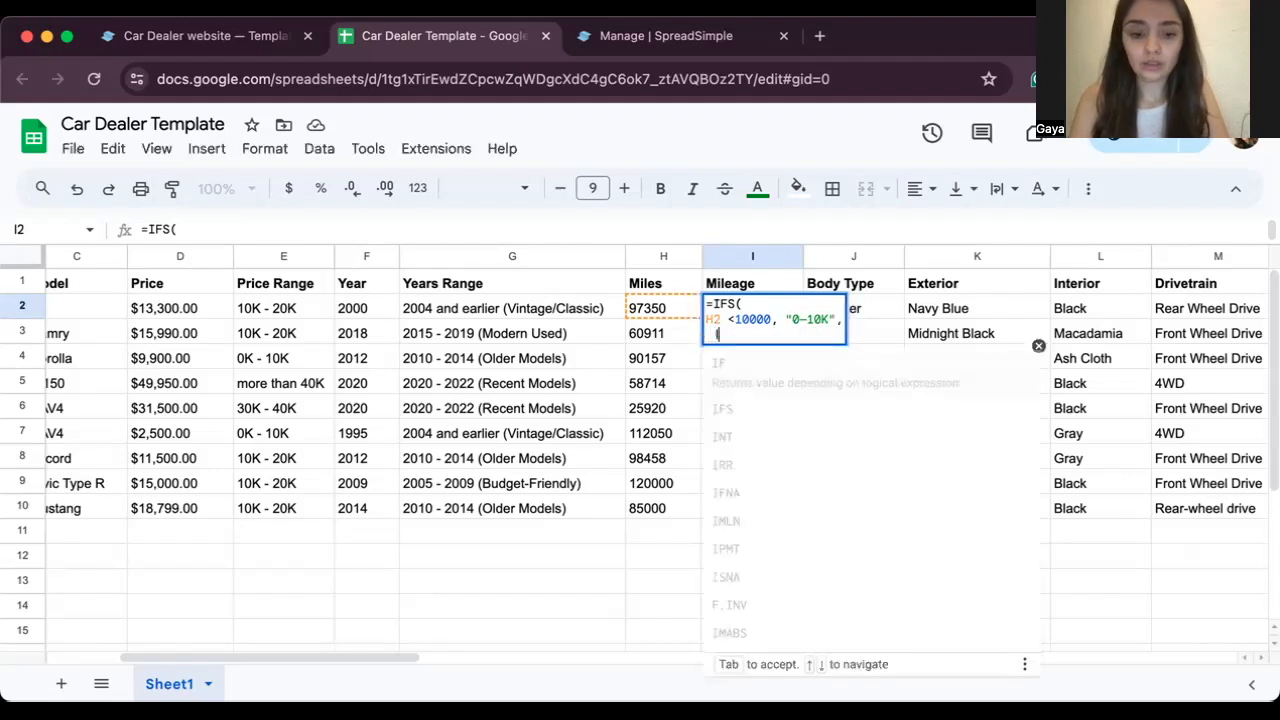
pyautogui.write('SBETWE')
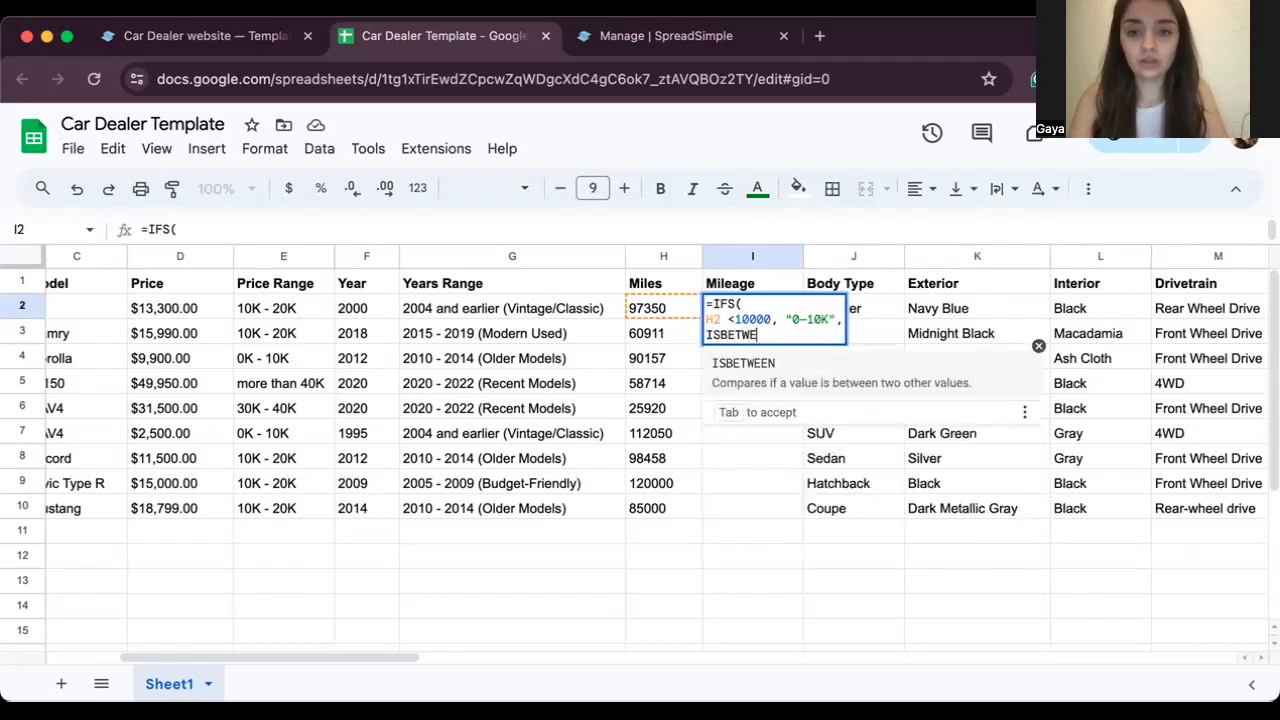
pyautogui.write('EN (I2')
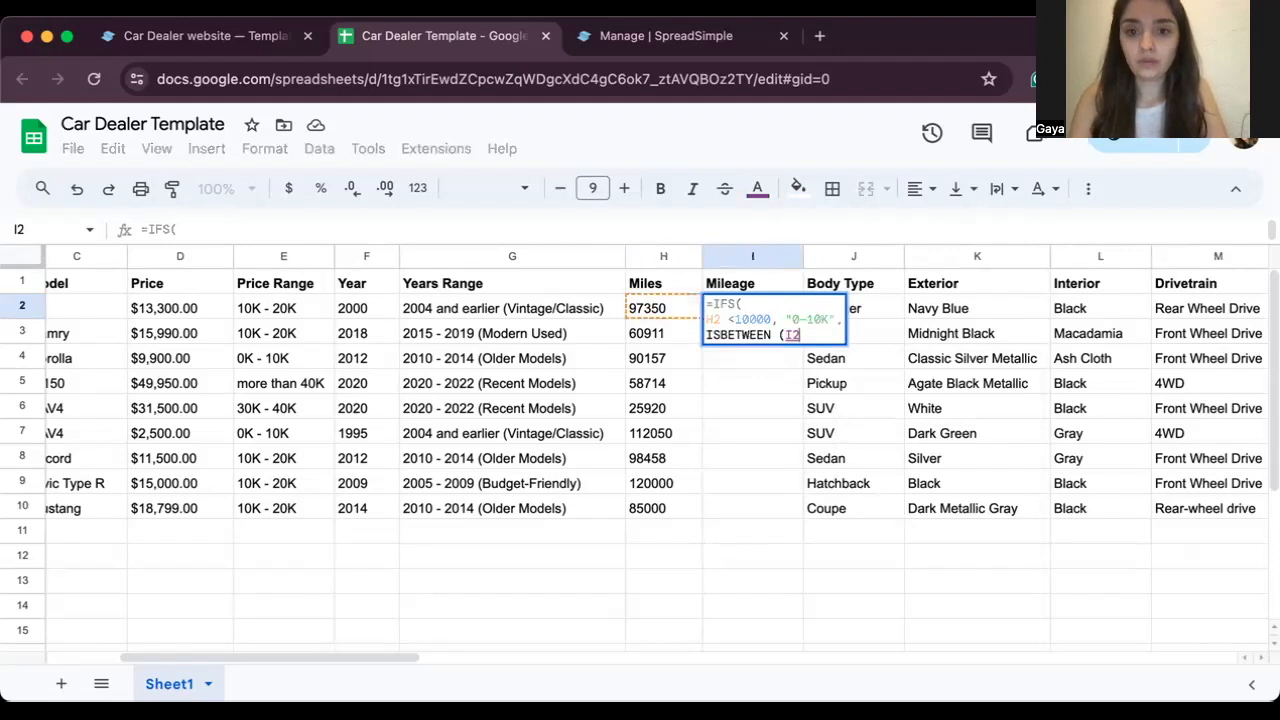
pyautogui.press('Left')
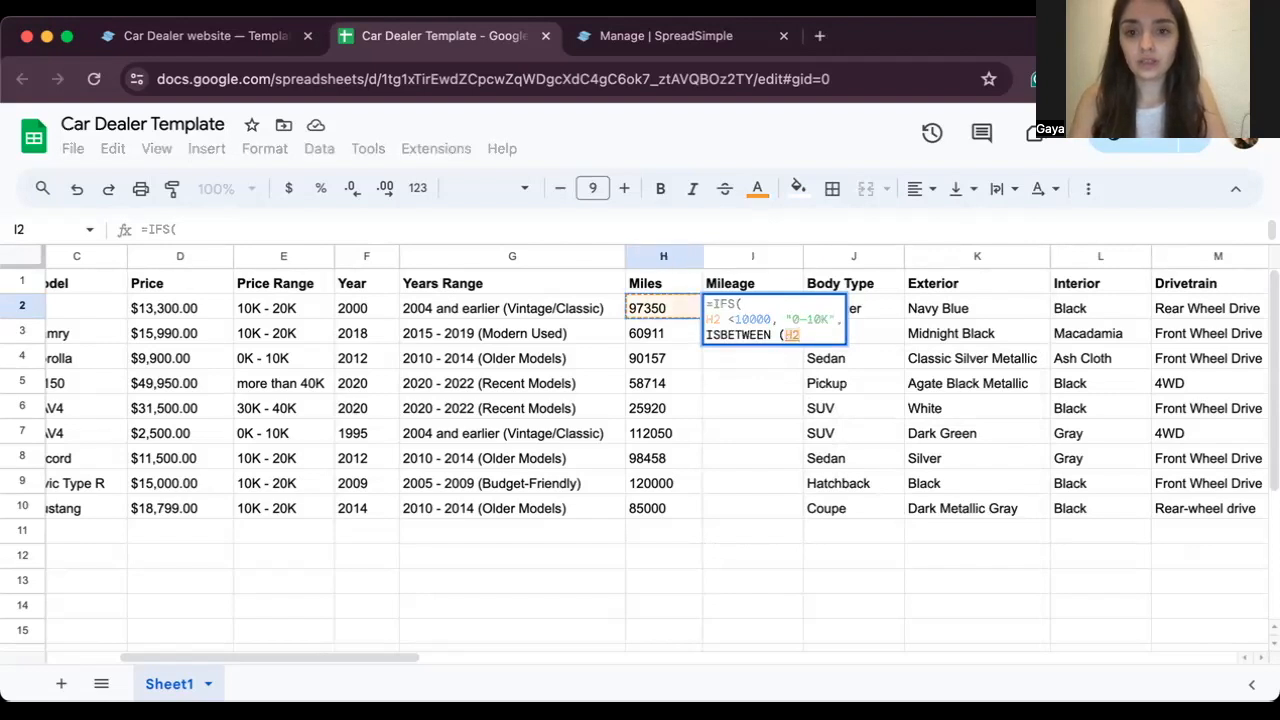
pyautogui.write(', ')
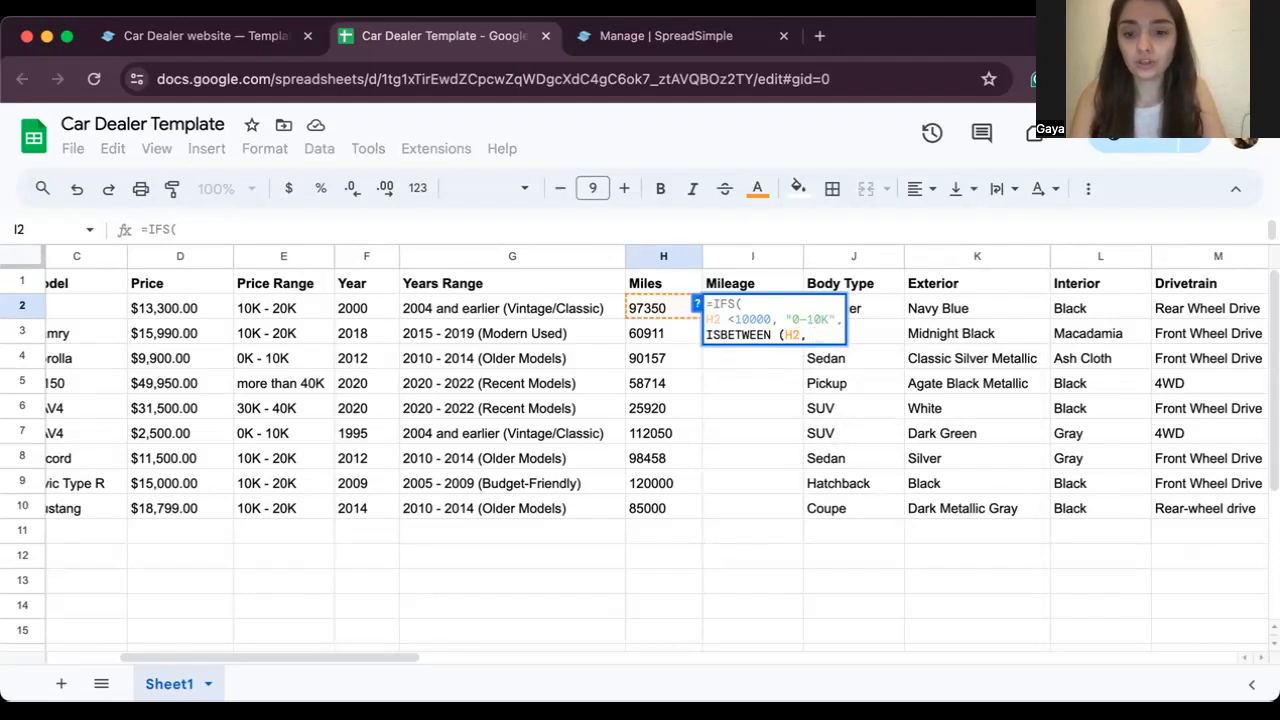
pyautogui.write('10000')
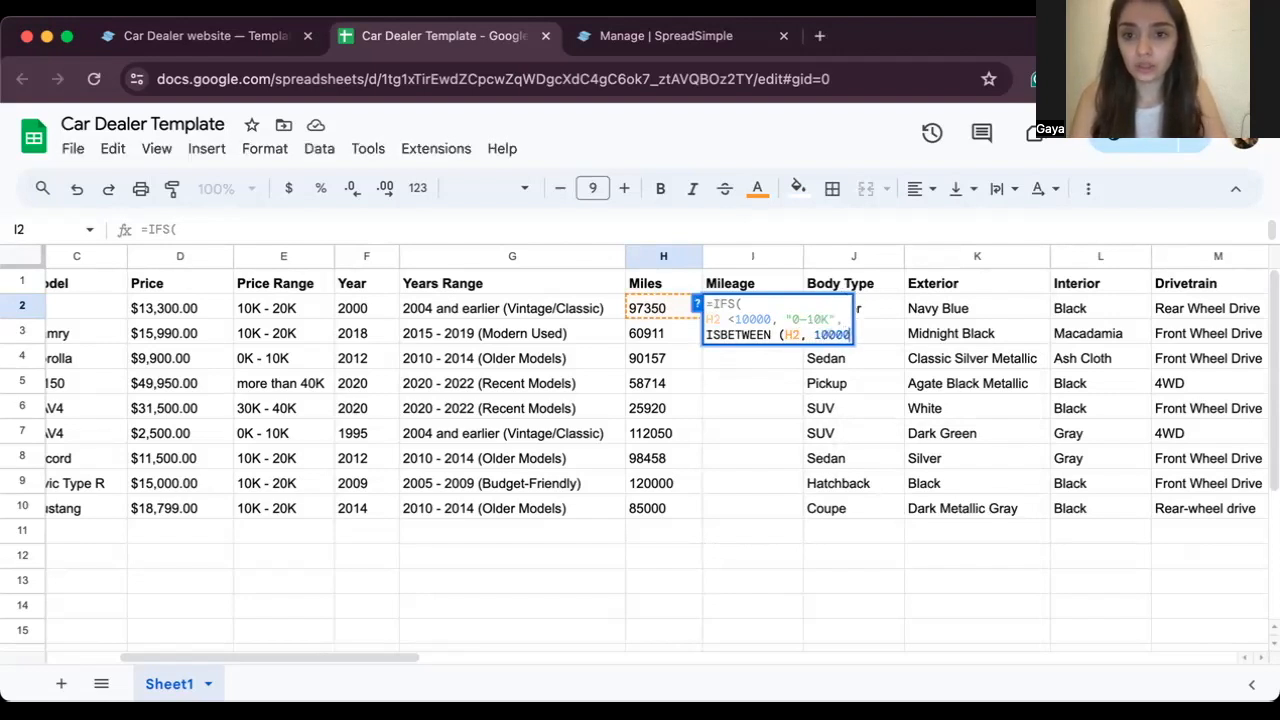
pyautogui.write(',30000')
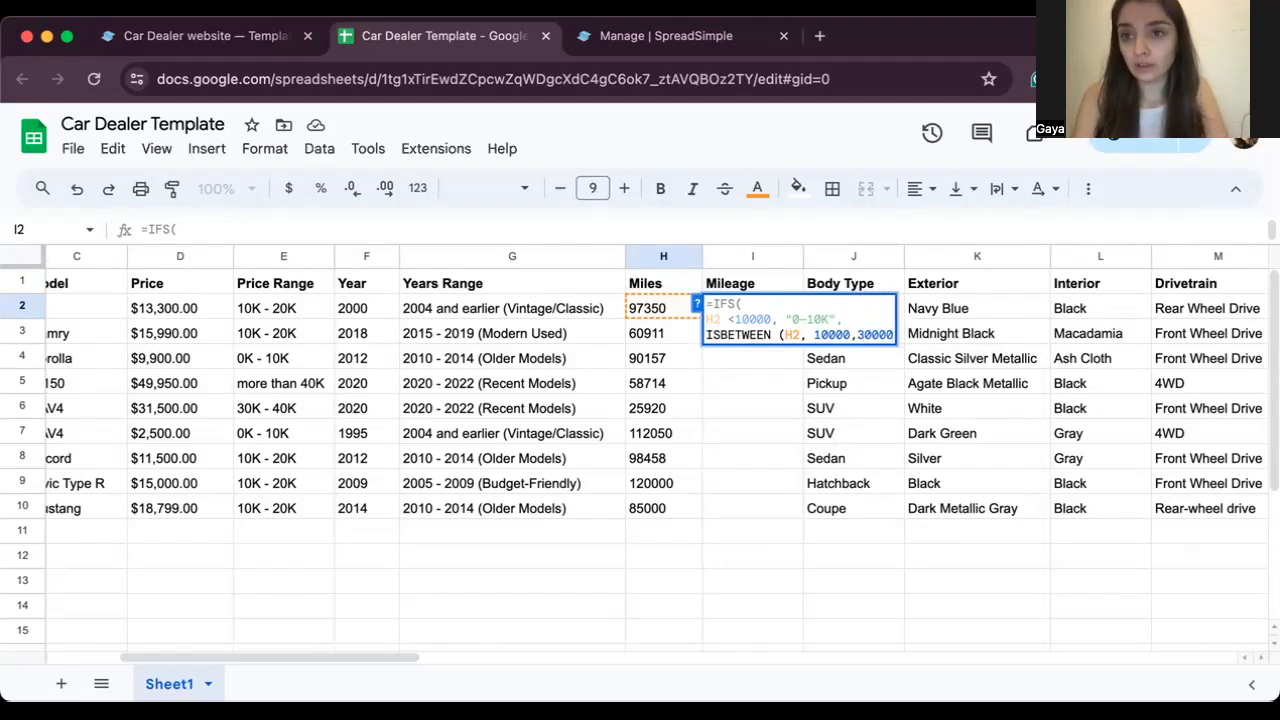
pyautogui.write(')')
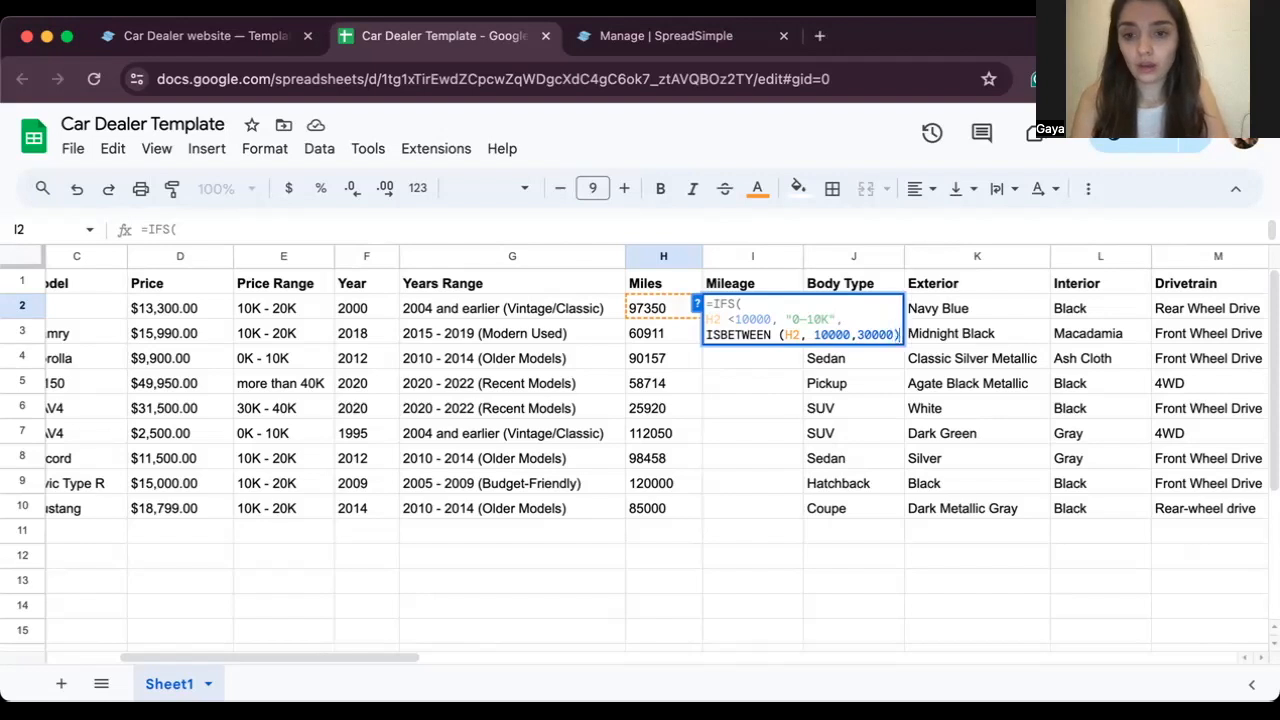
pyautogui.write(', ')
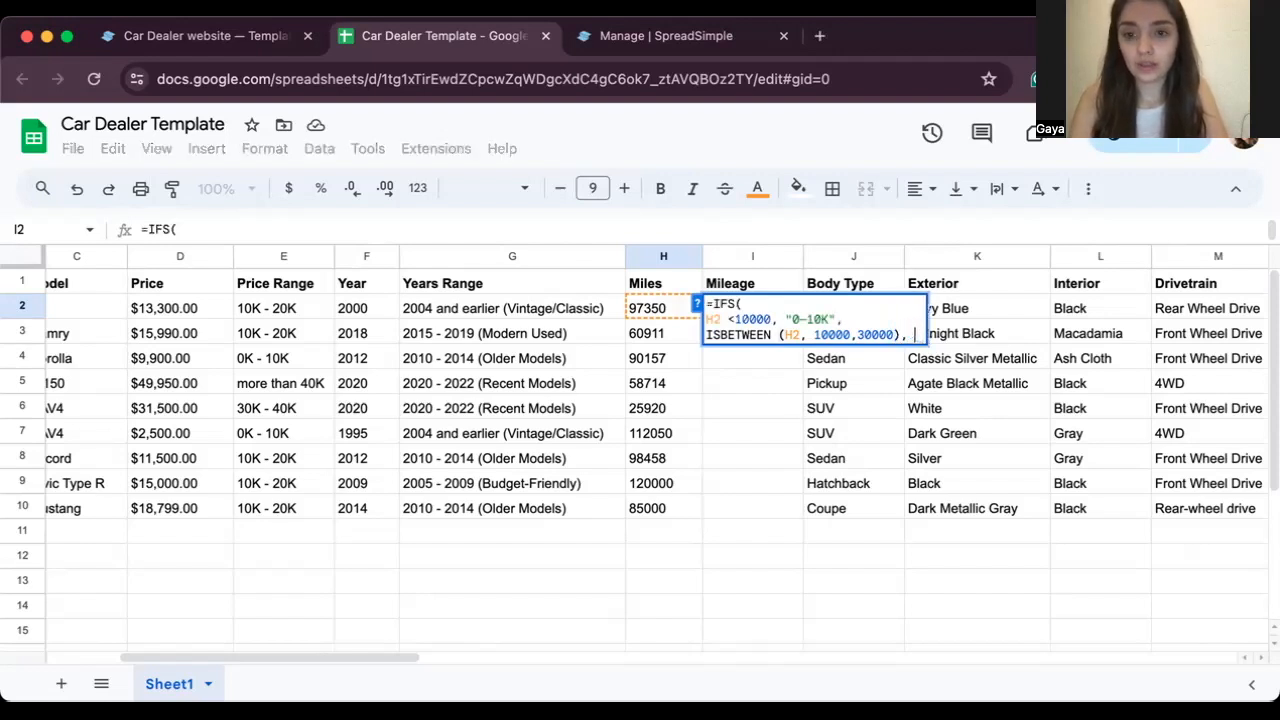
pyautogui.write('""')
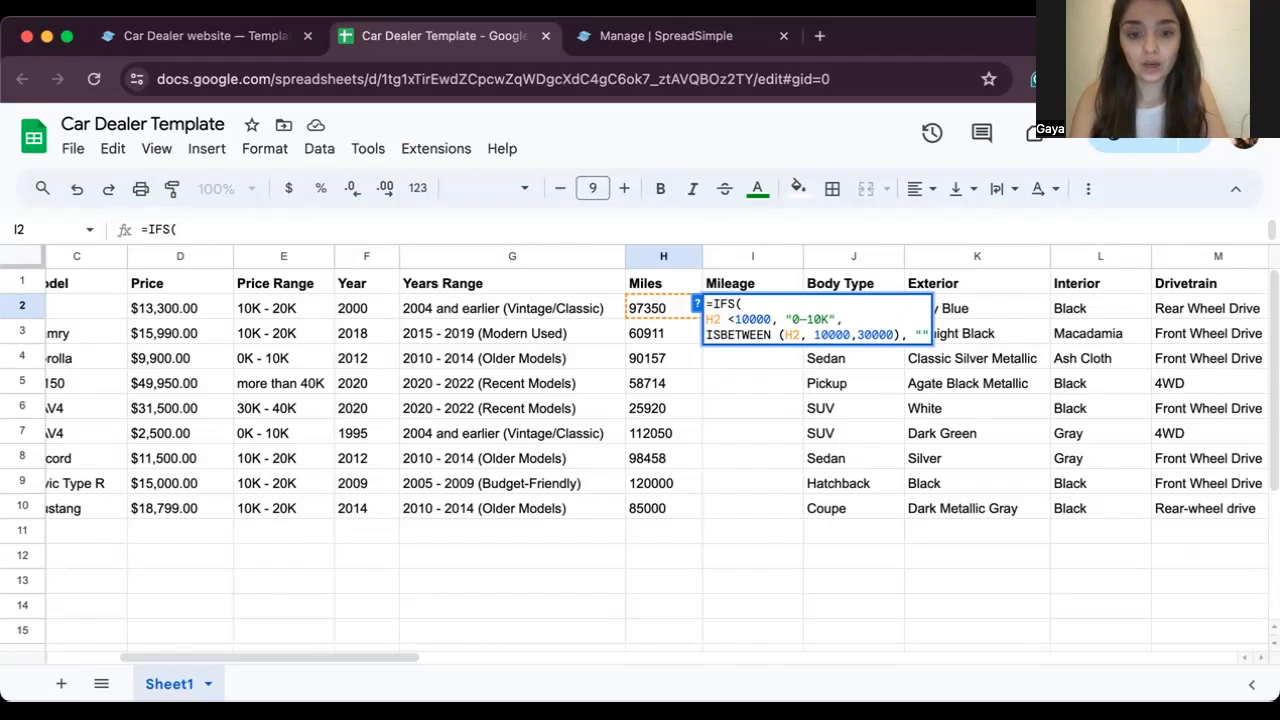
pyautogui.write('10K-')
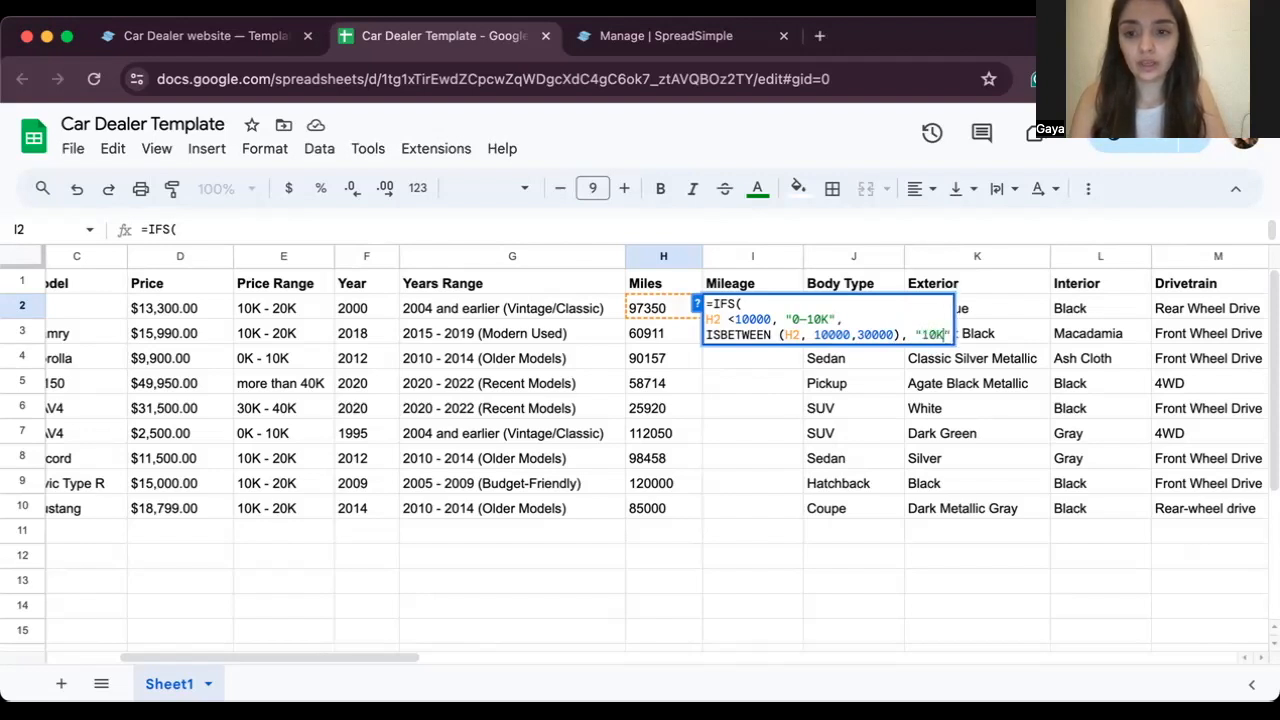
pyautogui.write('30K",')
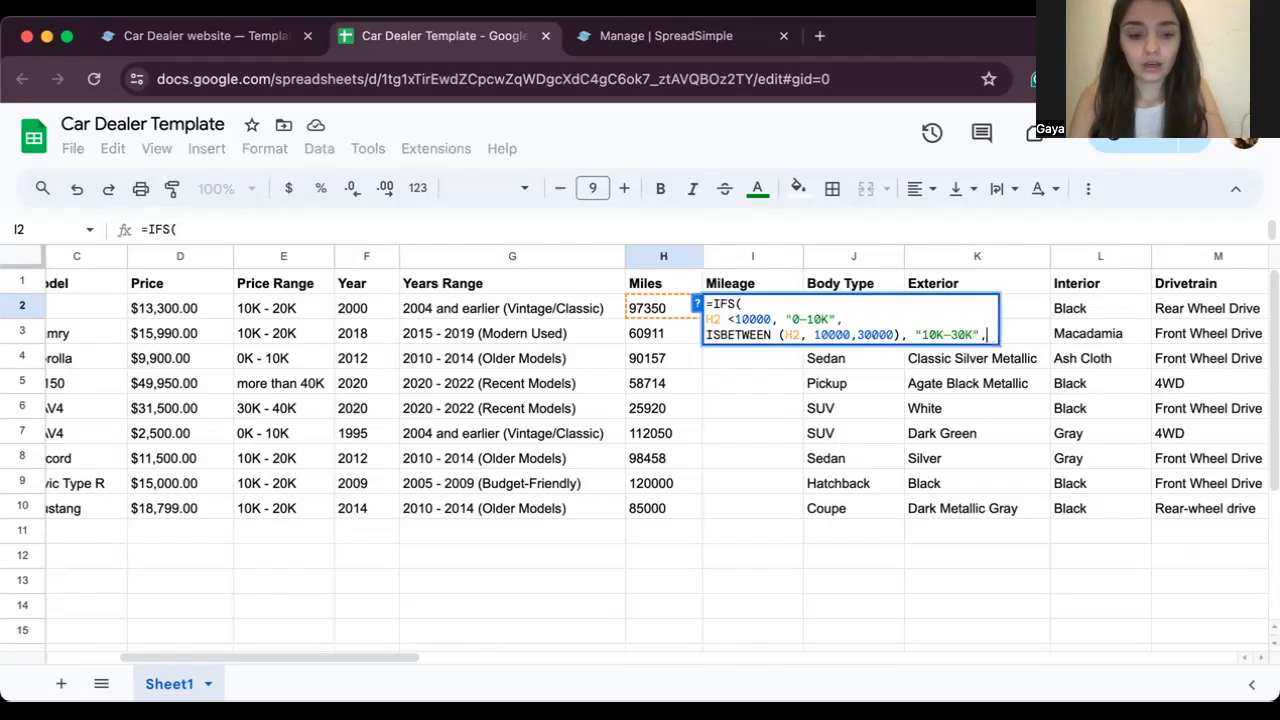
pyautogui.hotkey('alt', 'Return')
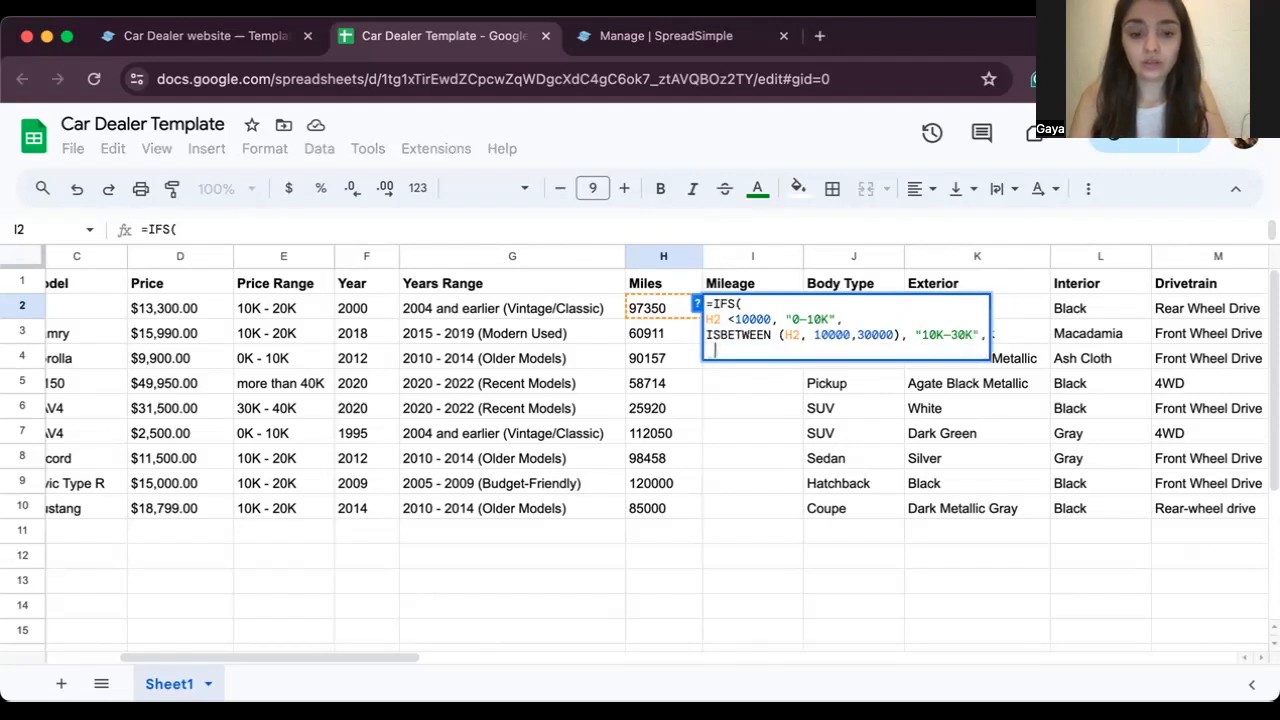
# Add an ISBETWEEN condition to the I2 formula returning "30-50K" when H2 is between 30000 and 50000, ending with a line break.
pyautogui.write('ISBETWEEN ')
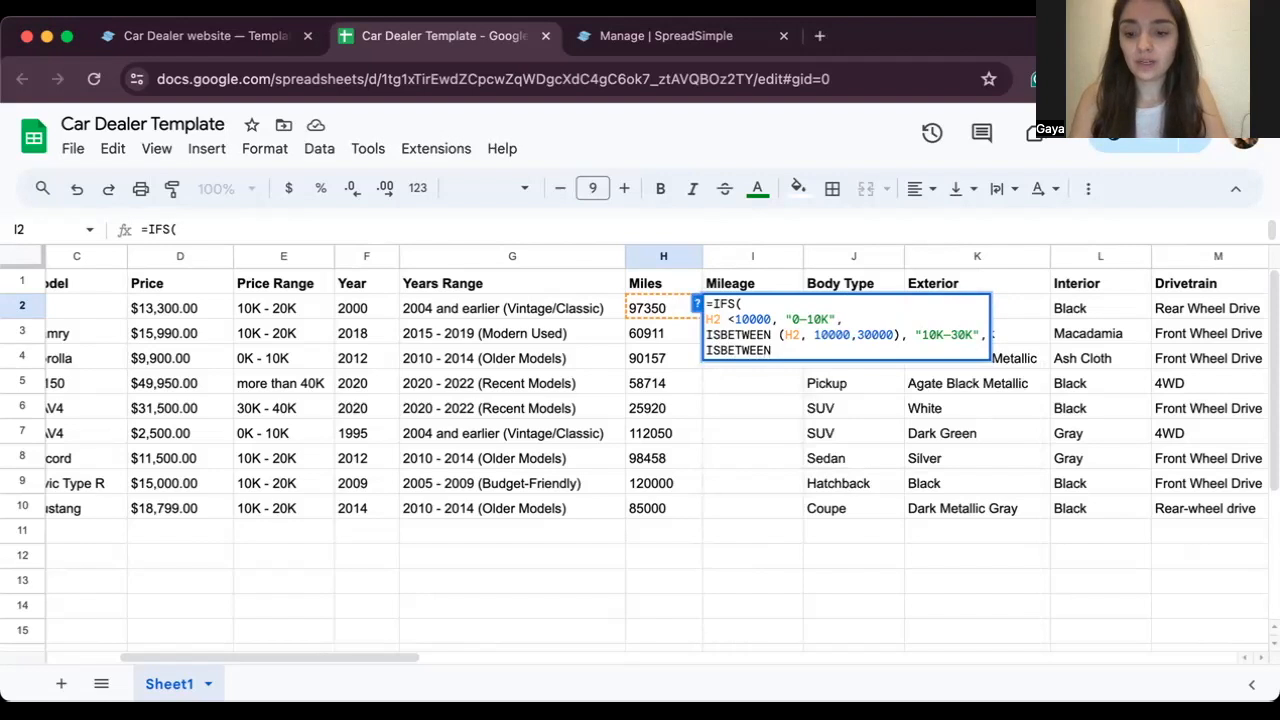
pyautogui.write('(')
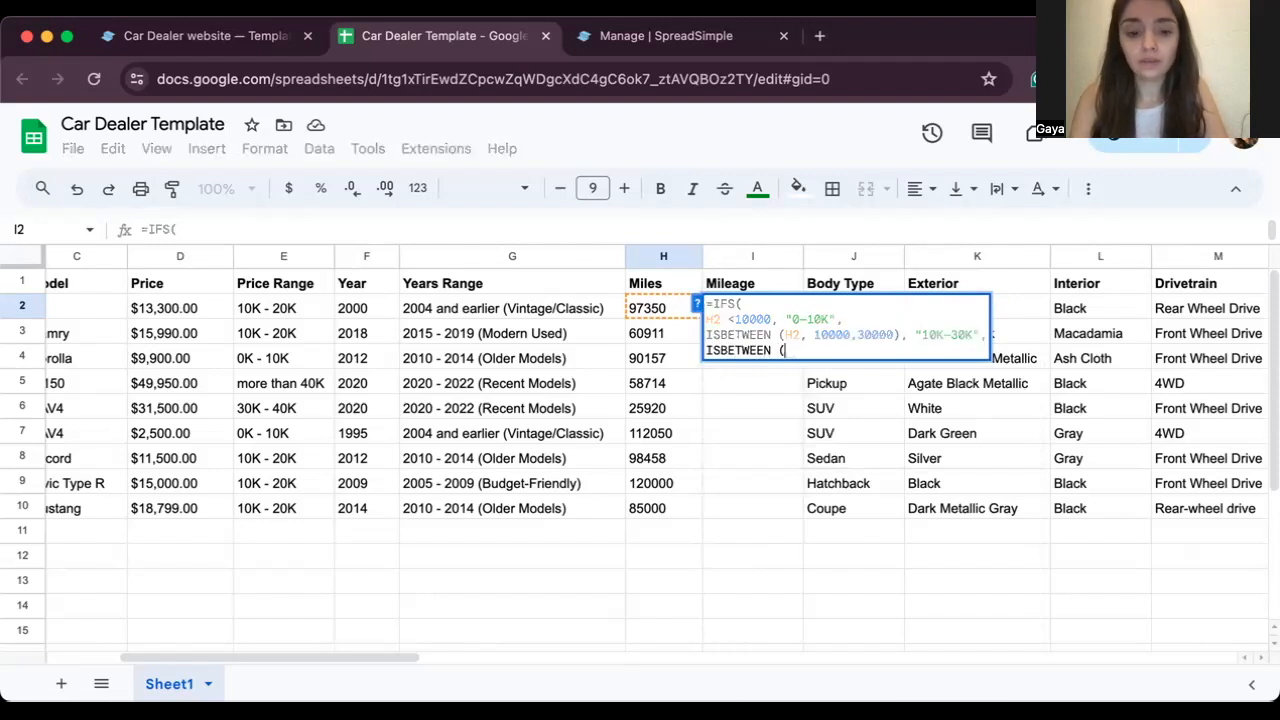
pyautogui.write('h2')
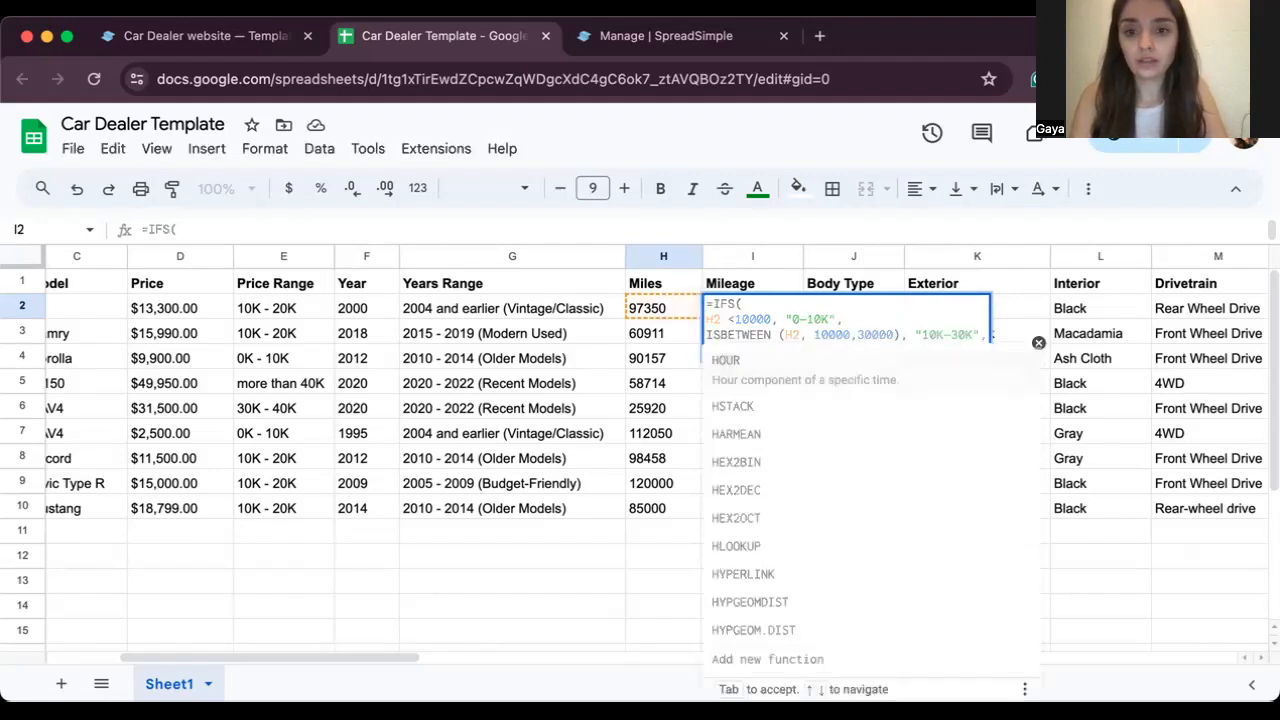
pyautogui.write(', ')
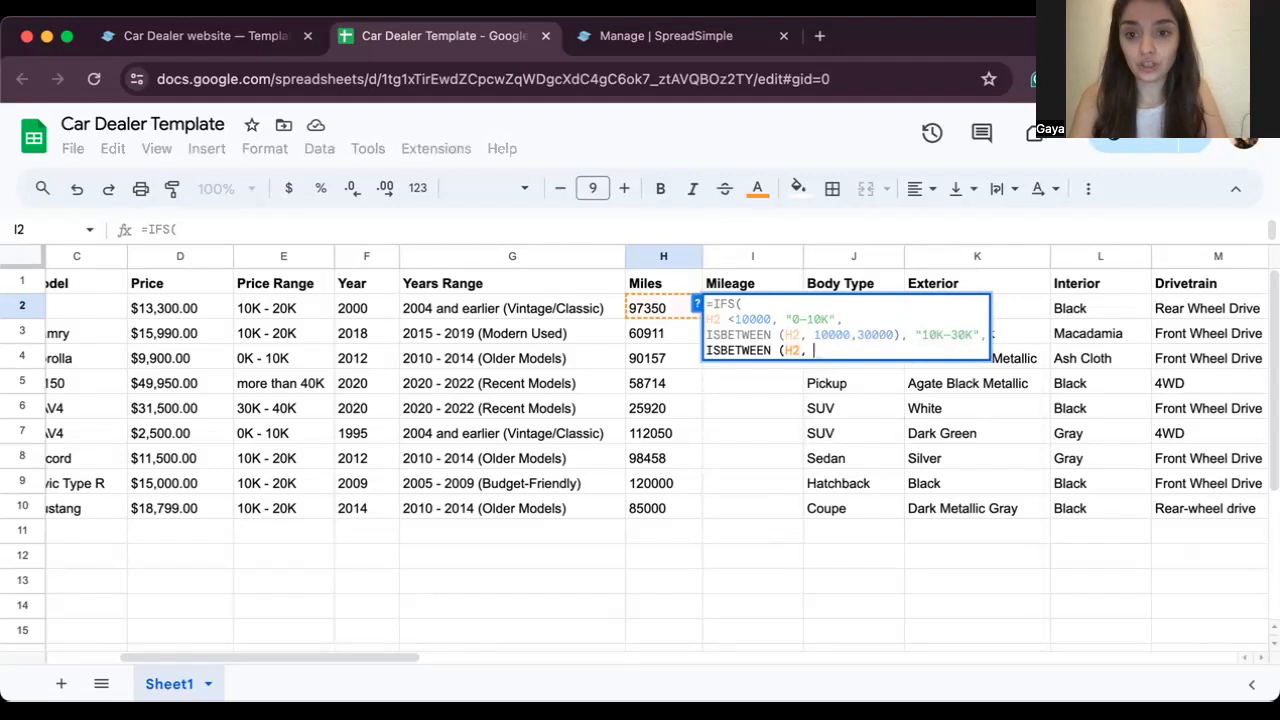
pyautogui.write('30000,')
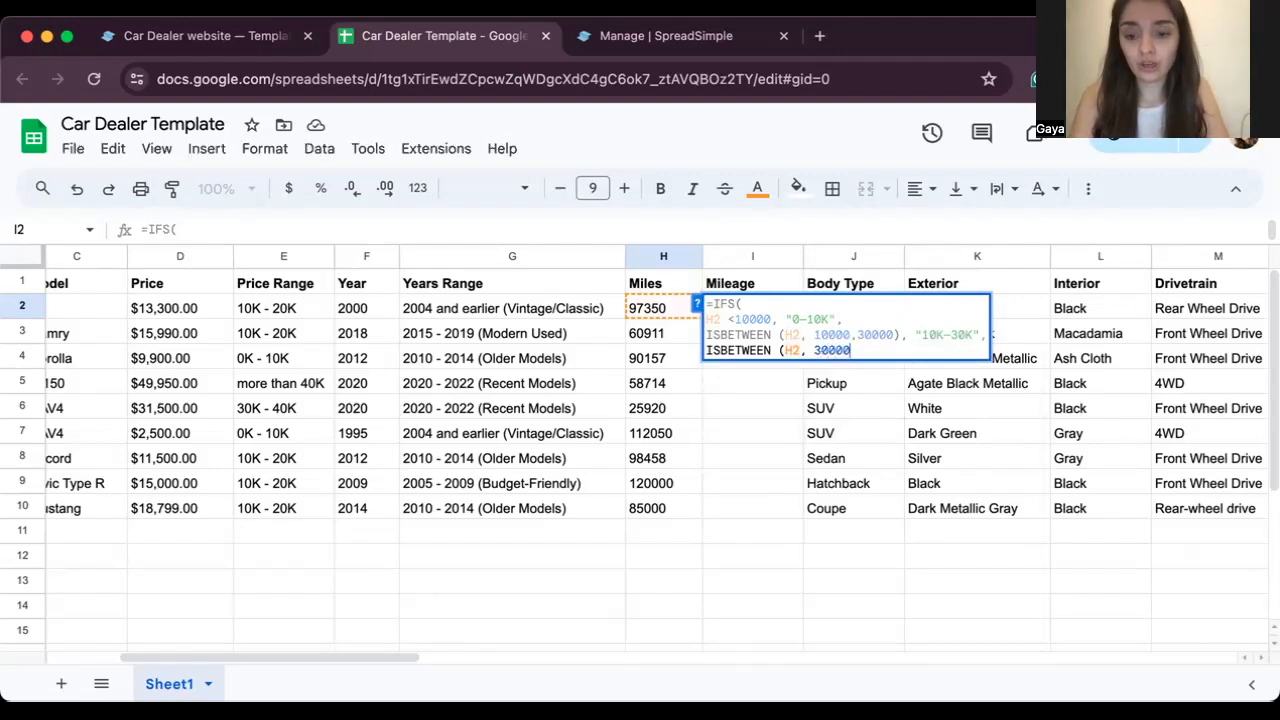
pyautogui.write(' 50000')
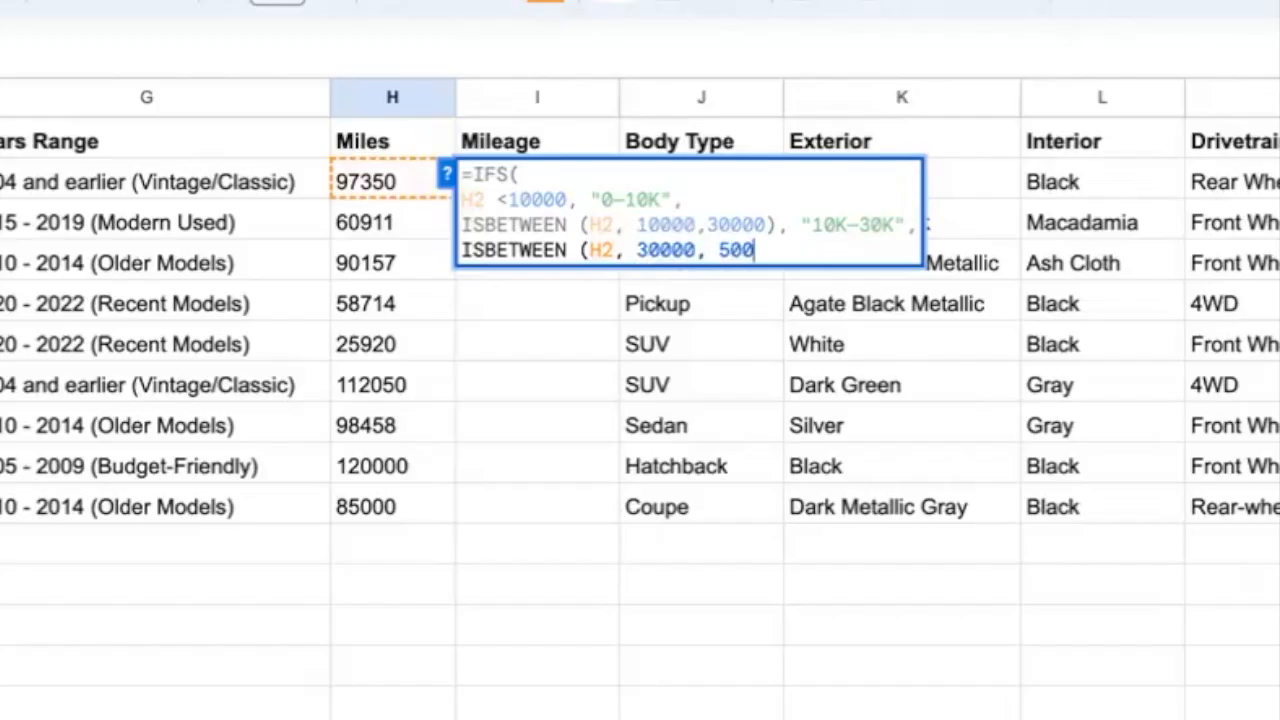
pyautogui.press('Left')
pyautogui.press('Left')
pyautogui.press('Left')
pyautogui.press('Left')
pyautogui.press('BackSpace')
pyautogui.press('BackSpace')
pyautogui.write('5')
pyautogui.press('End')
pyautogui.write('), "')
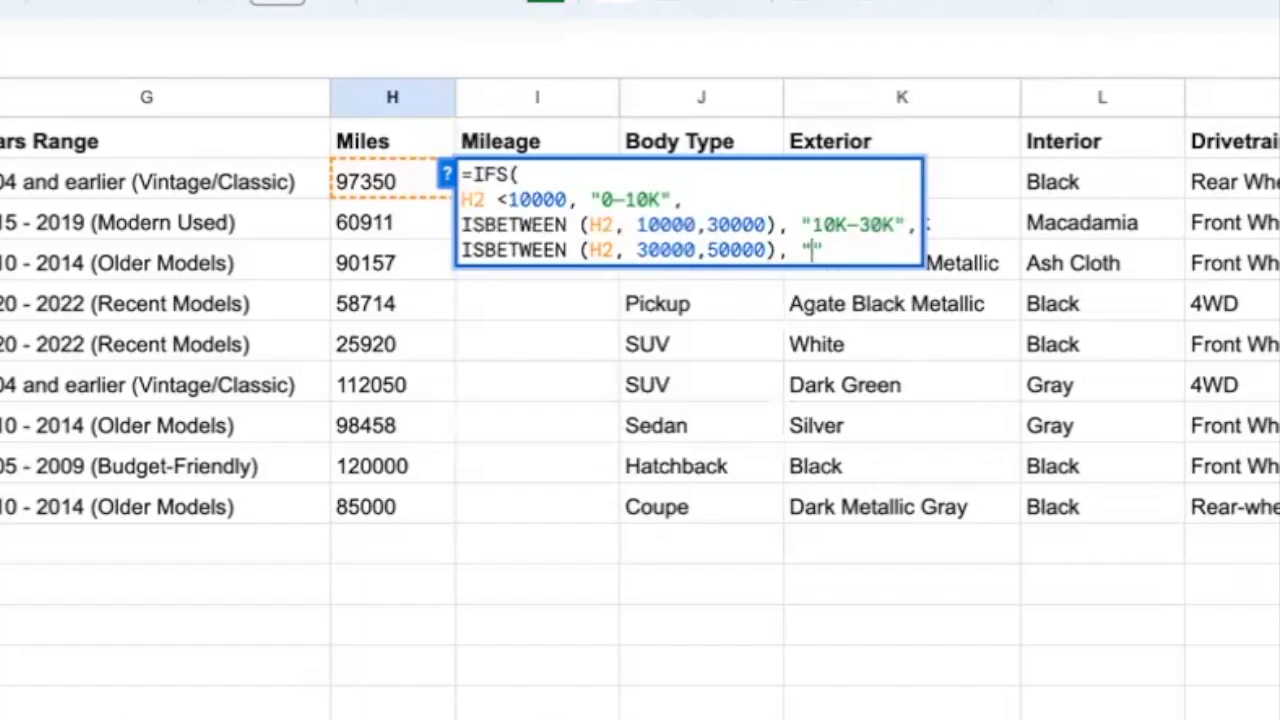
pyautogui.write('30-50K",')
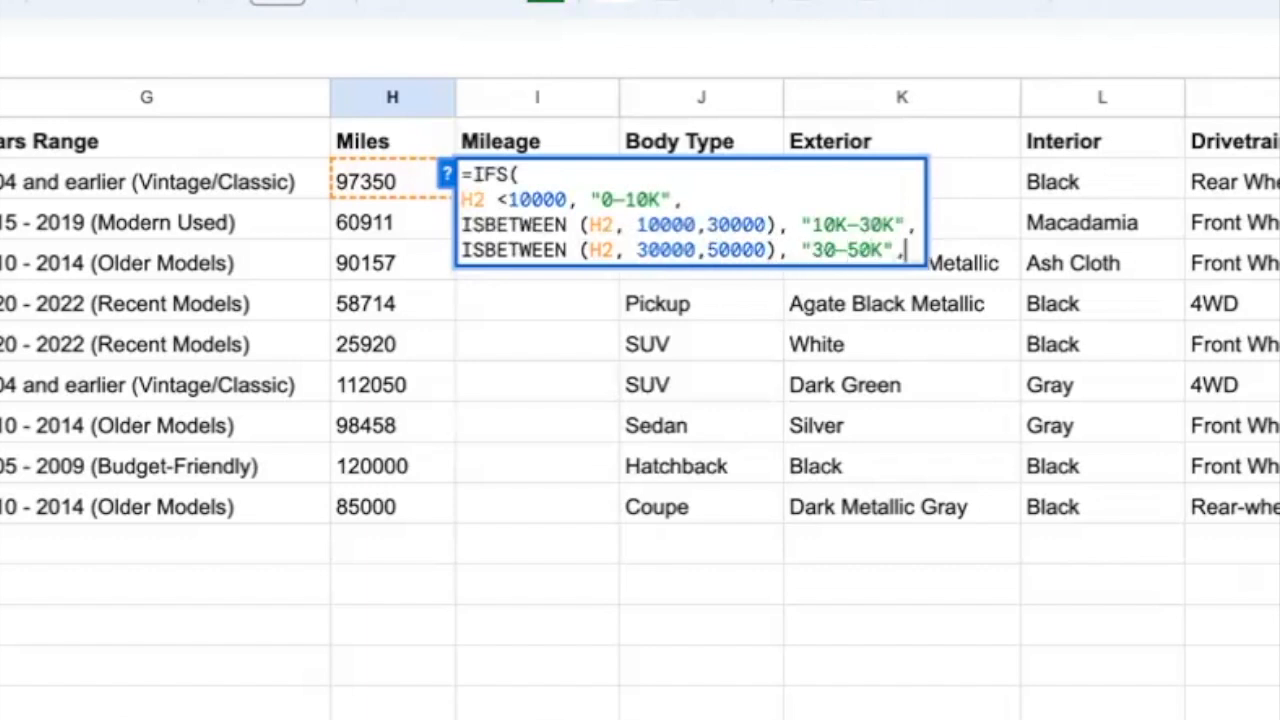
pyautogui.hotkey('alt', 'Return')
# Add an ISBETWEEN condition to the I2 formula returning "50-70K" when H2 is between 50000 and 70000, ending with a line break.
pyautogui.write('ISBETWEEN')
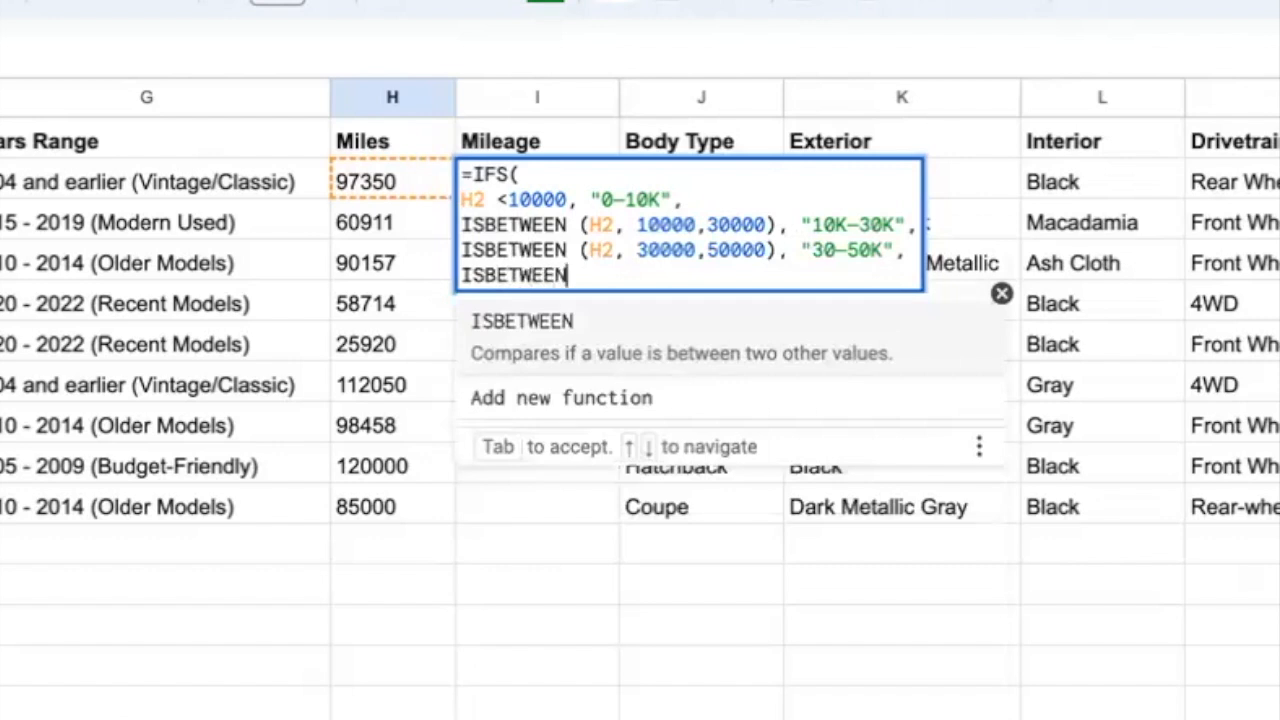
pyautogui.write(' (H2,')
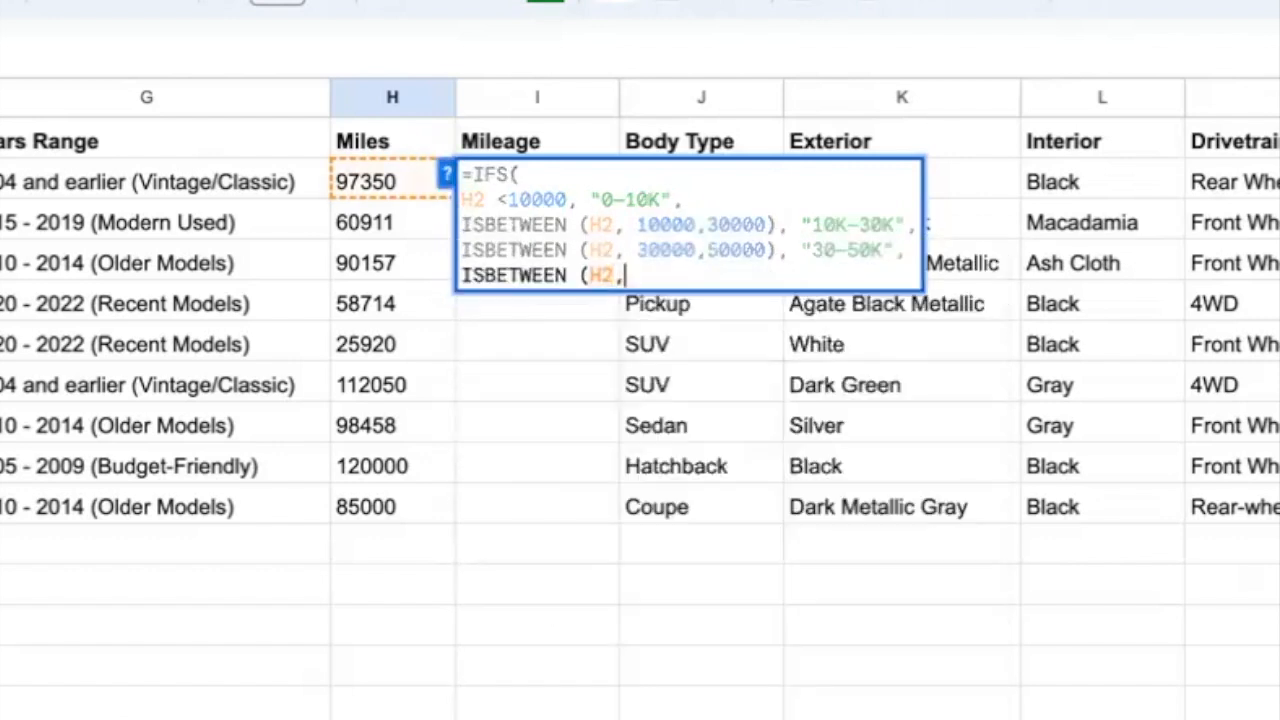
pyautogui.write(' 50000,70')
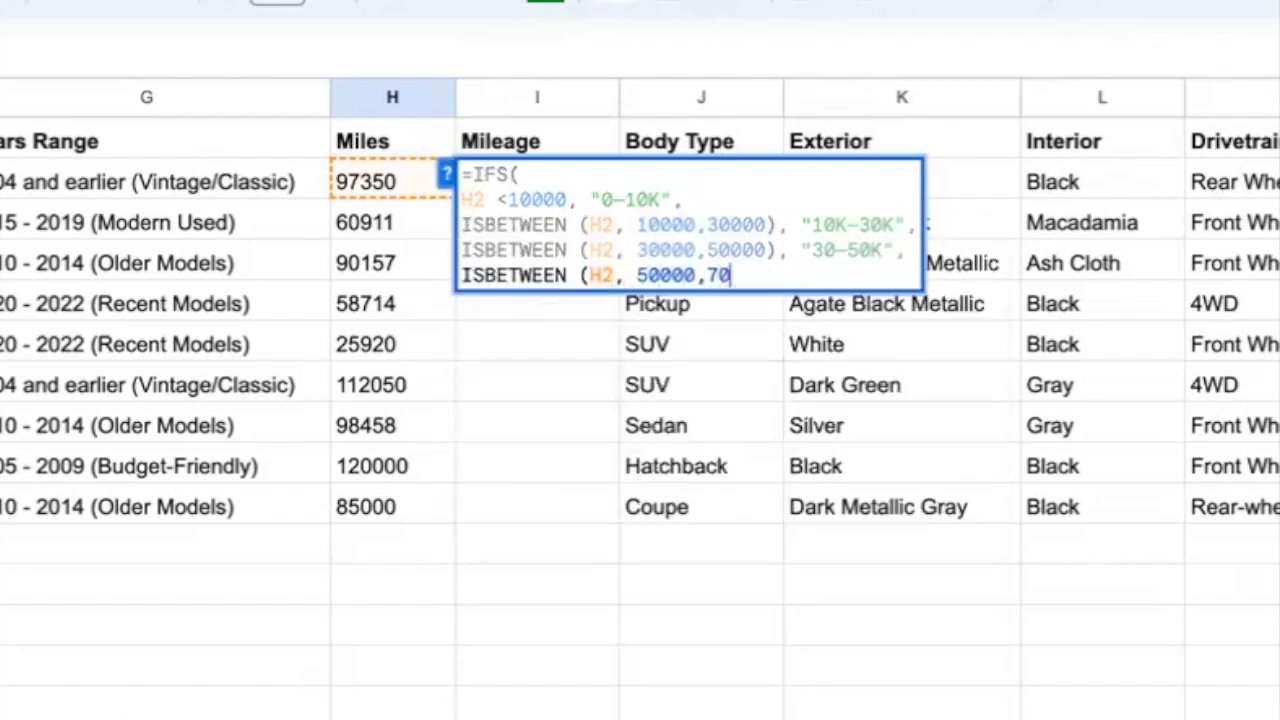
pyautogui.write('000), "50')
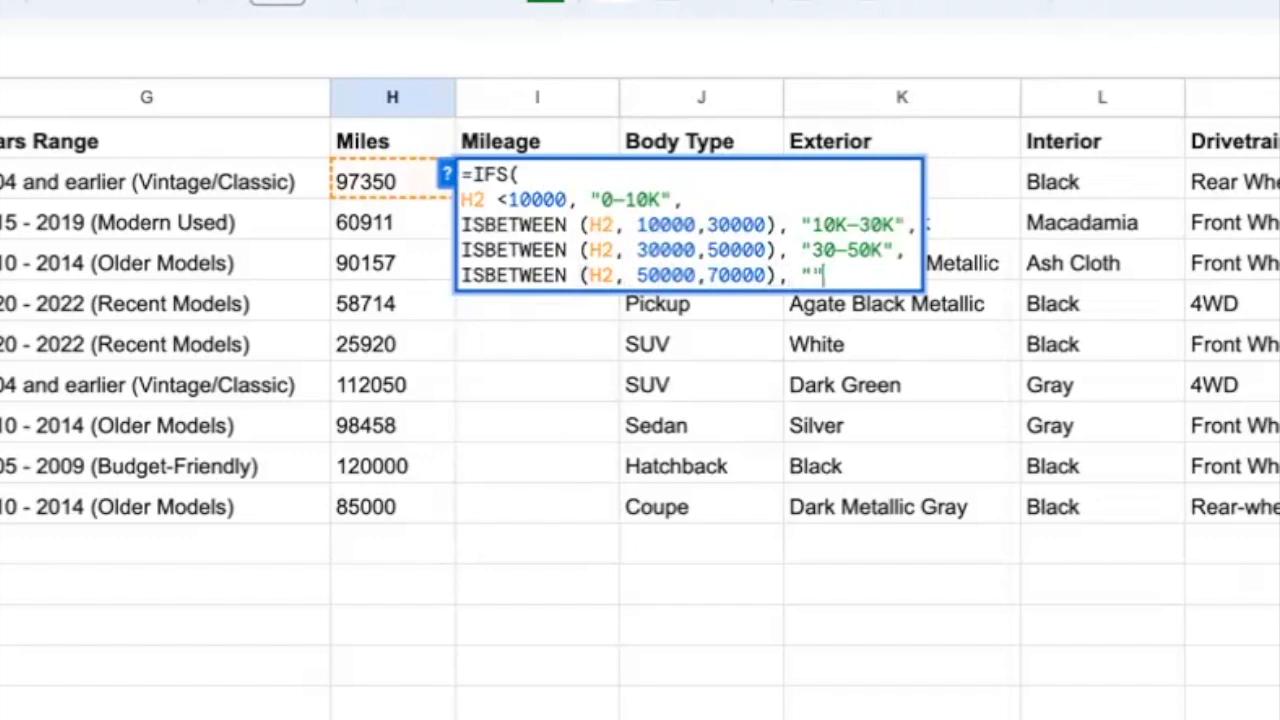
pyautogui.write('-70K",')
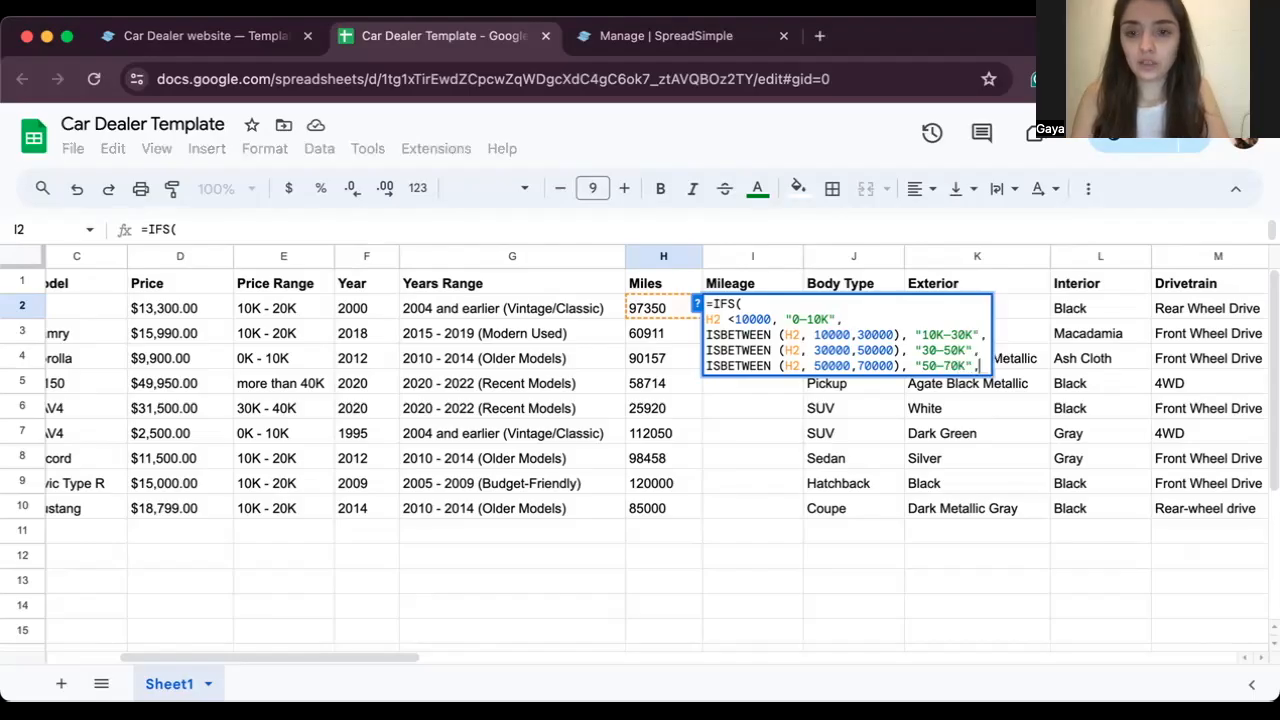
pyautogui.hotkey('alt', 'Return')
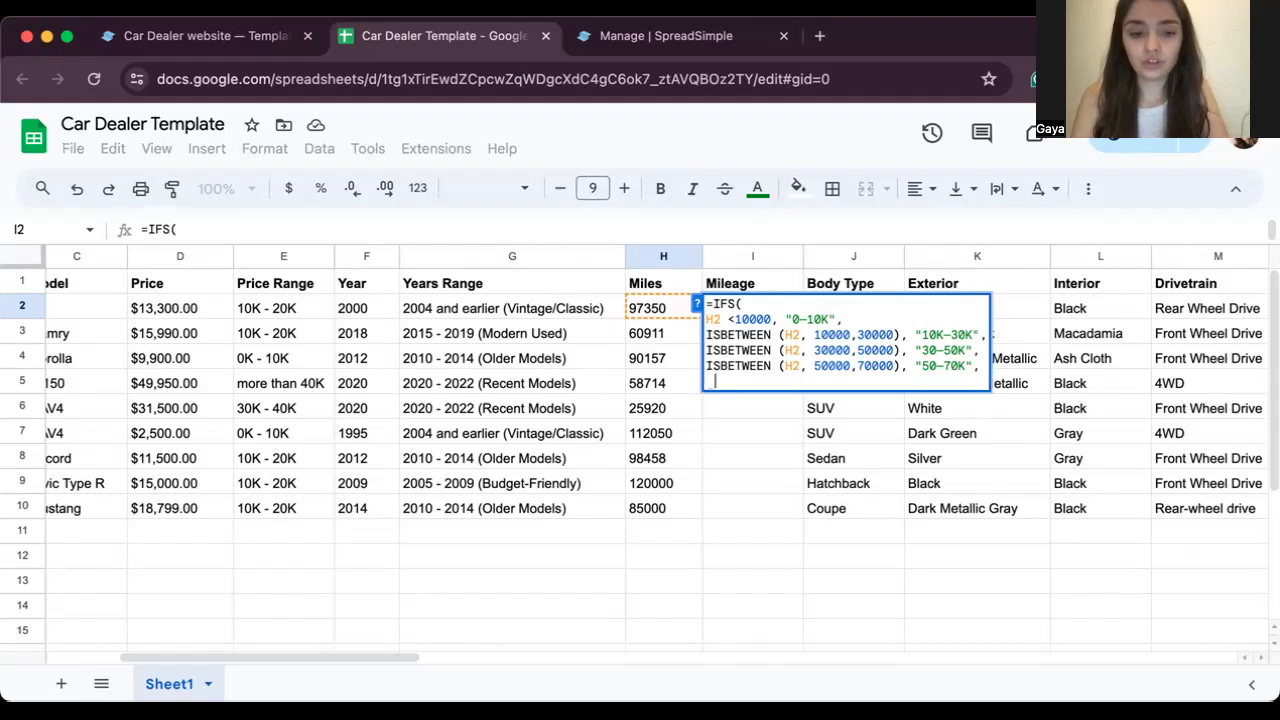
# Finish the I2 formula with a last condition returning "More than 70K" when H2 is above 70000, and enter it.
pyautogui.write('H2')
pyautogui.press('BackSpace')
pyautogui.press('BackSpace')
pyautogui.write('H@')
pyautogui.press('BackSpace')
pyautogui.write('2')
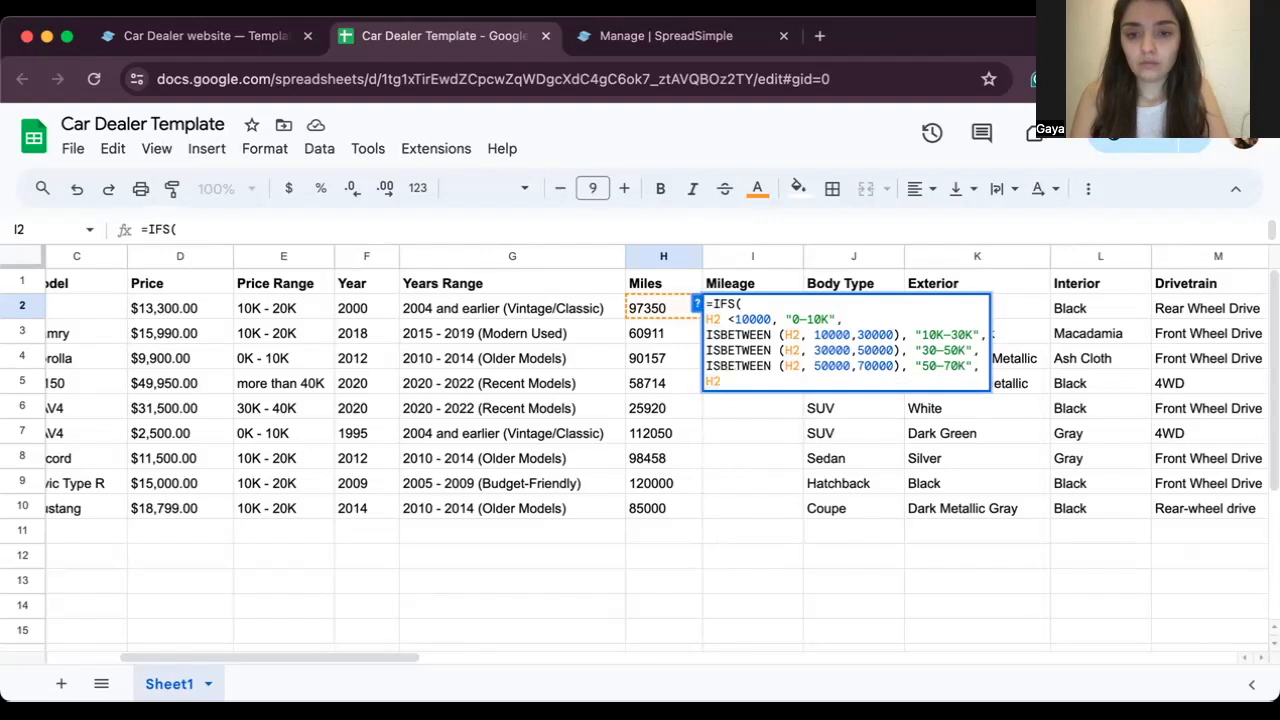
pyautogui.write(' >70000')
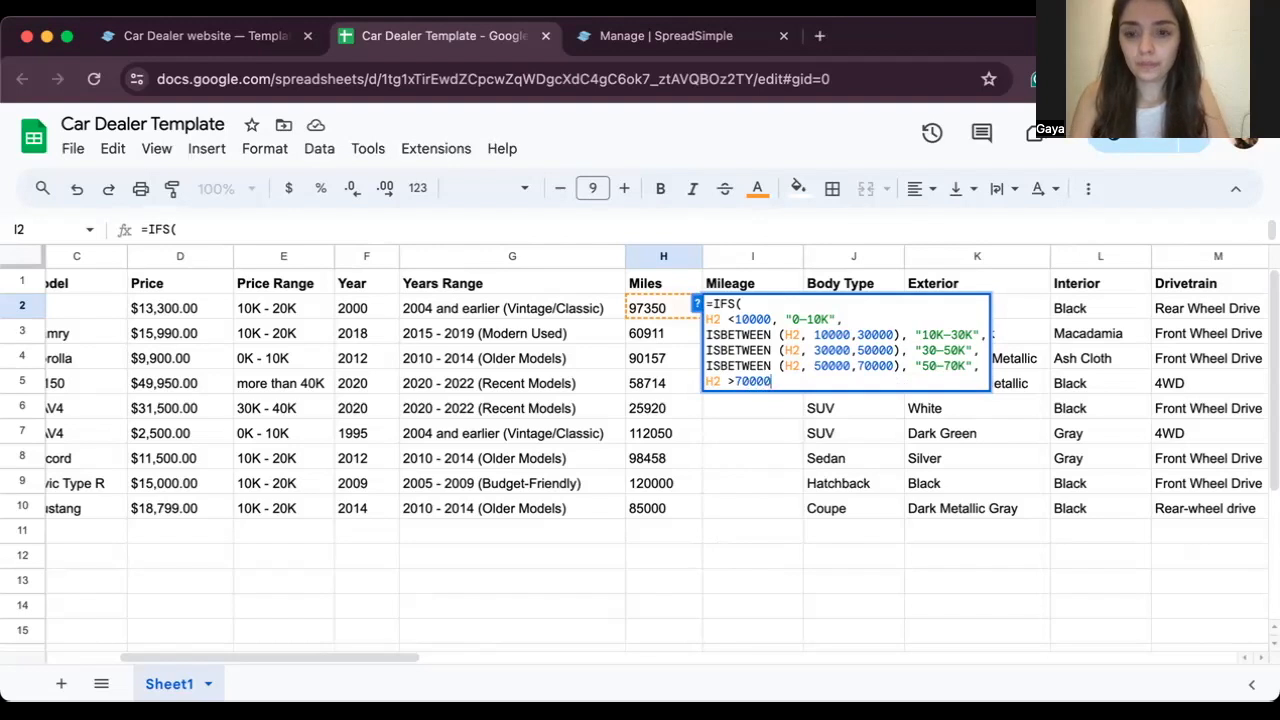
pyautogui.write(',')
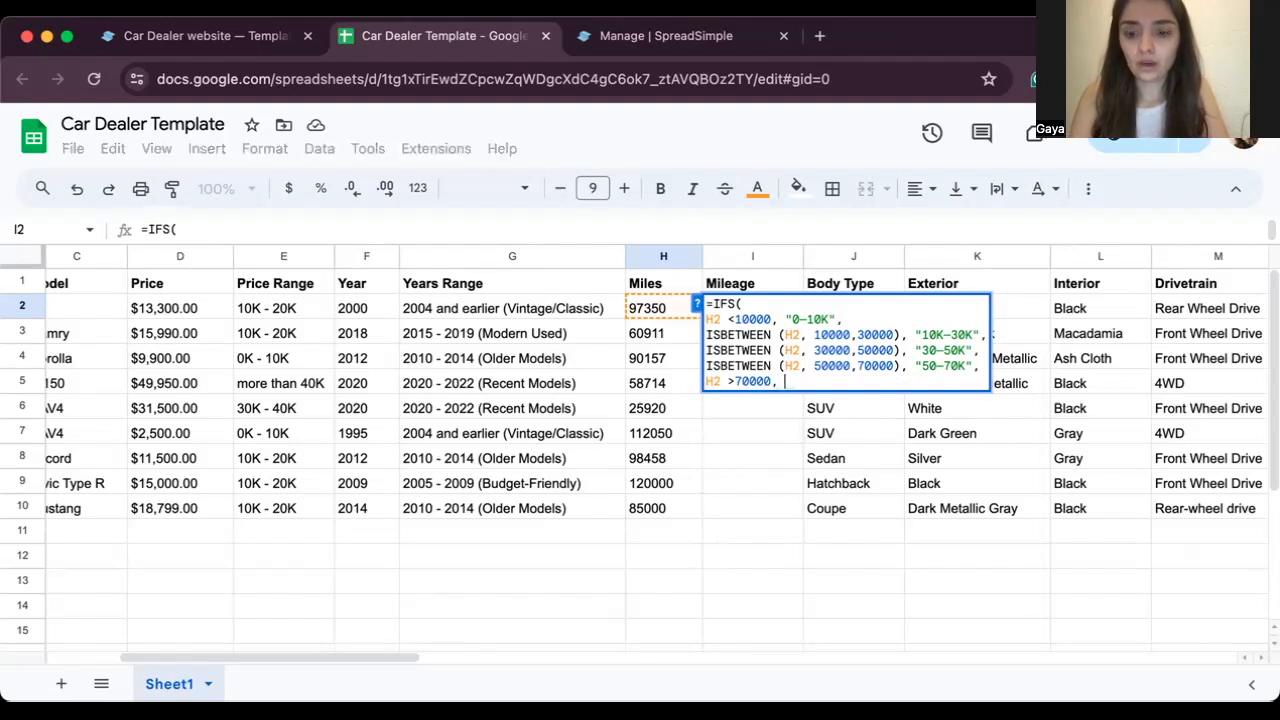
pyautogui.write('"')
pyautogui.write('More')
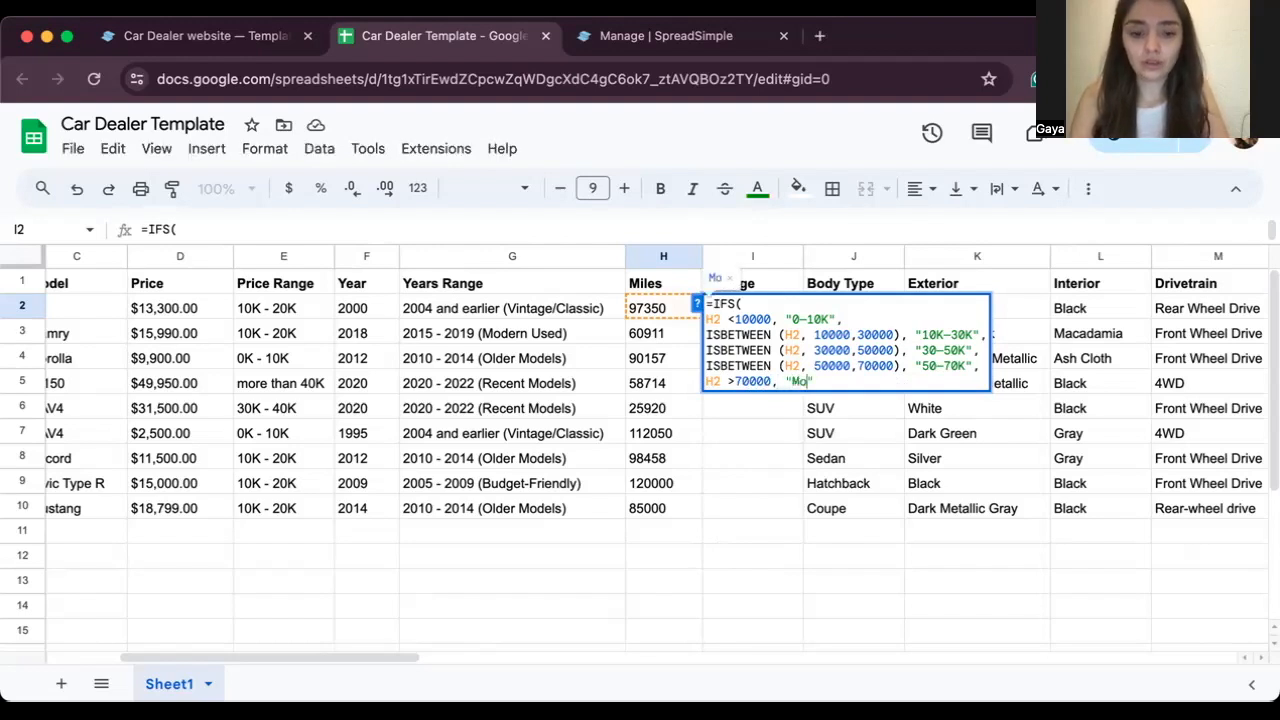
pyautogui.write(' than')
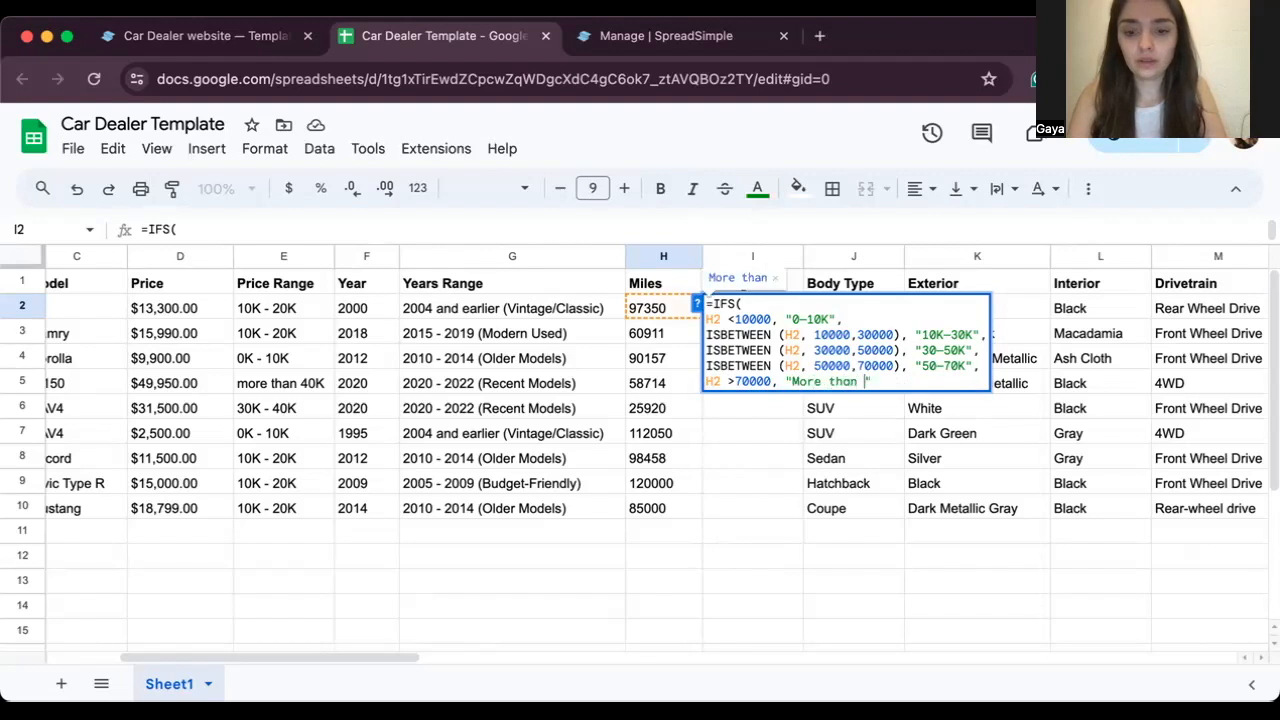
pyautogui.write(' 70')
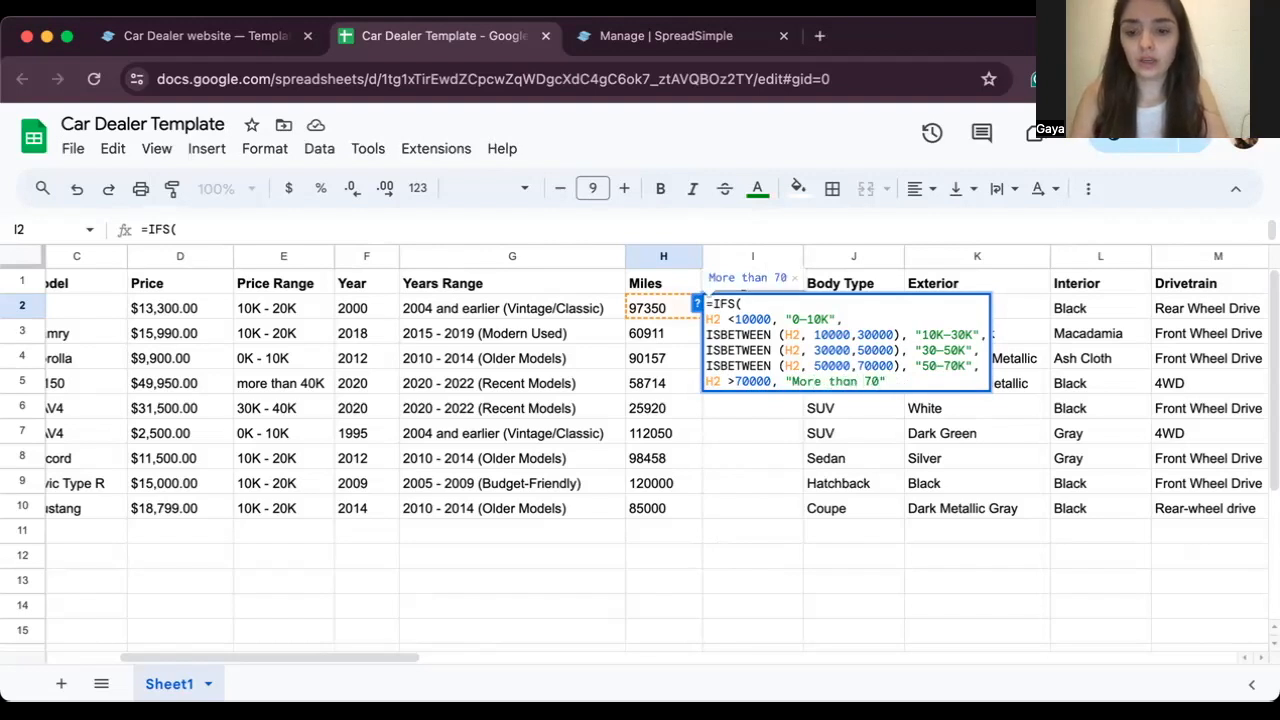
pyautogui.write('K"')
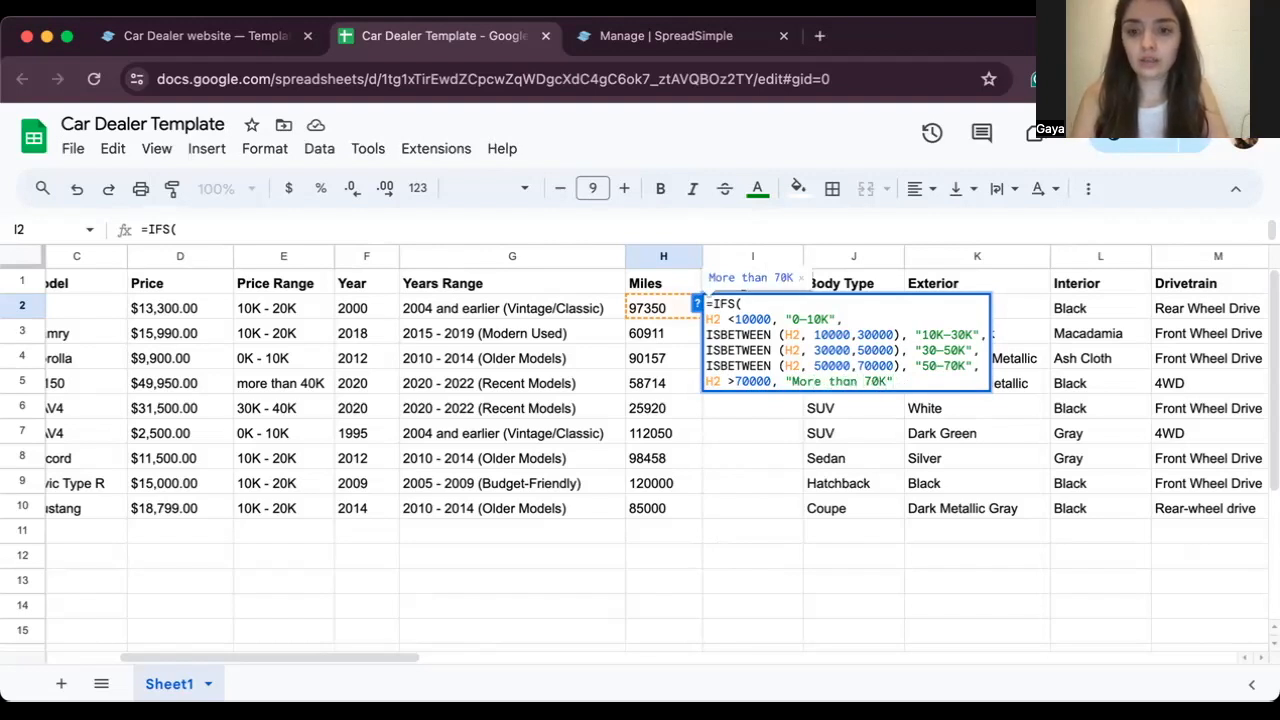
pyautogui.write(')')
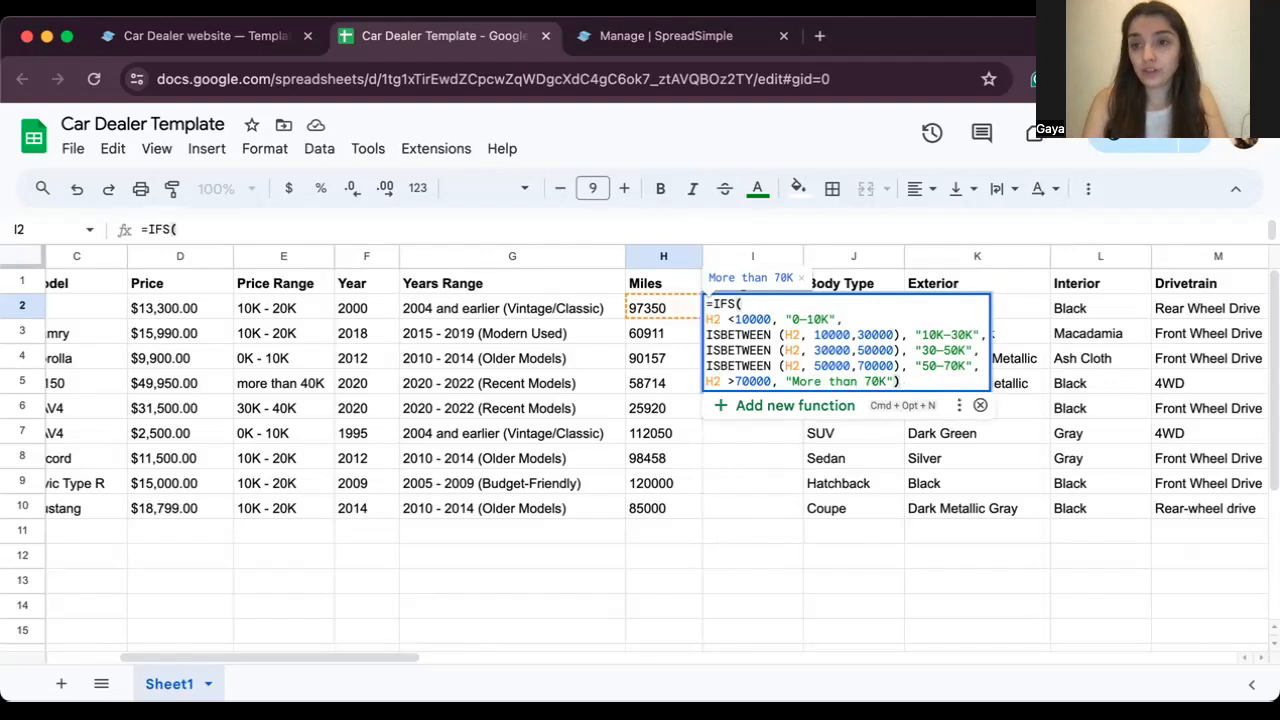
pyautogui.press('Return')
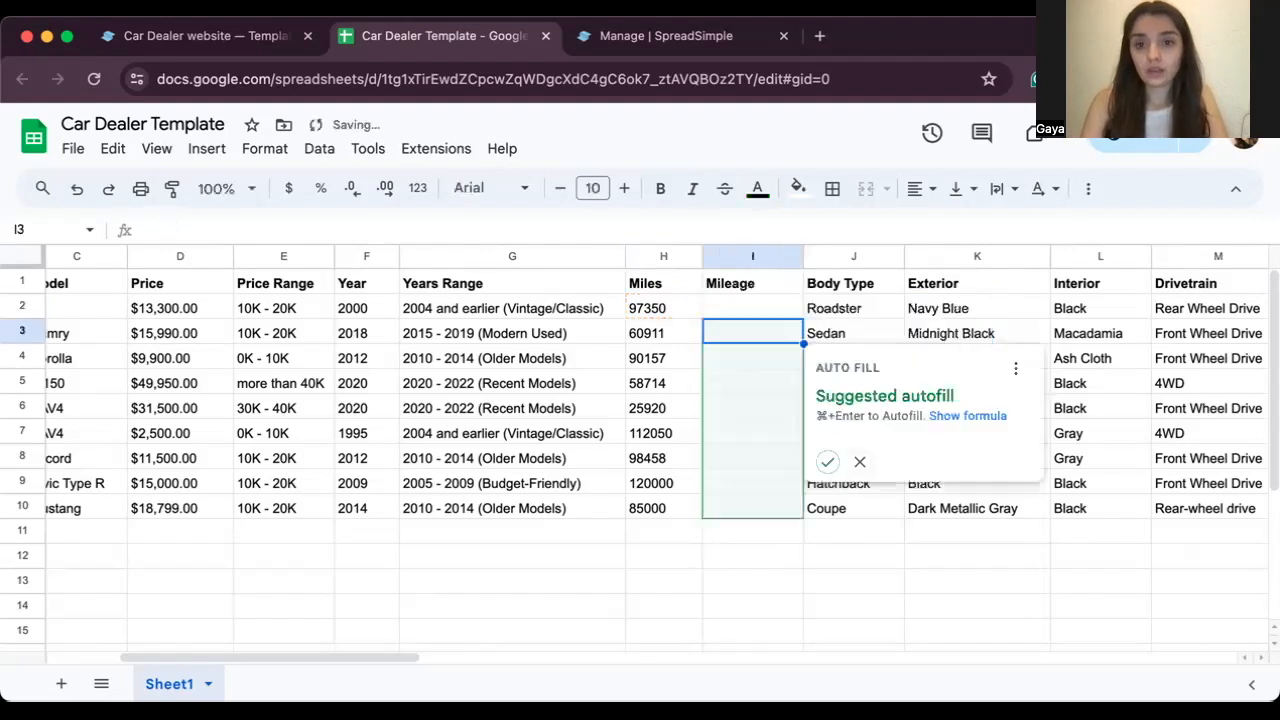
# Fill the Mileage formula from I2 down through I10.
pyautogui.click(705, 309)
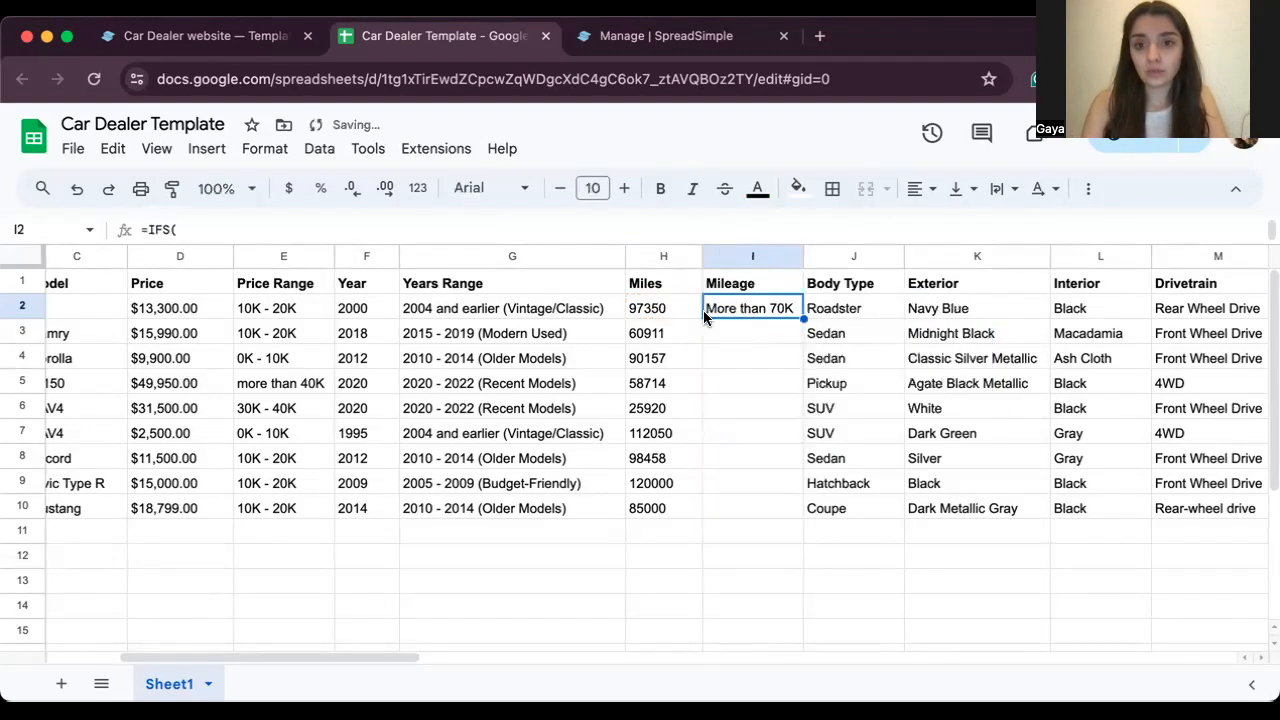
pyautogui.click(652, 310)
pyautogui.click(788, 318)
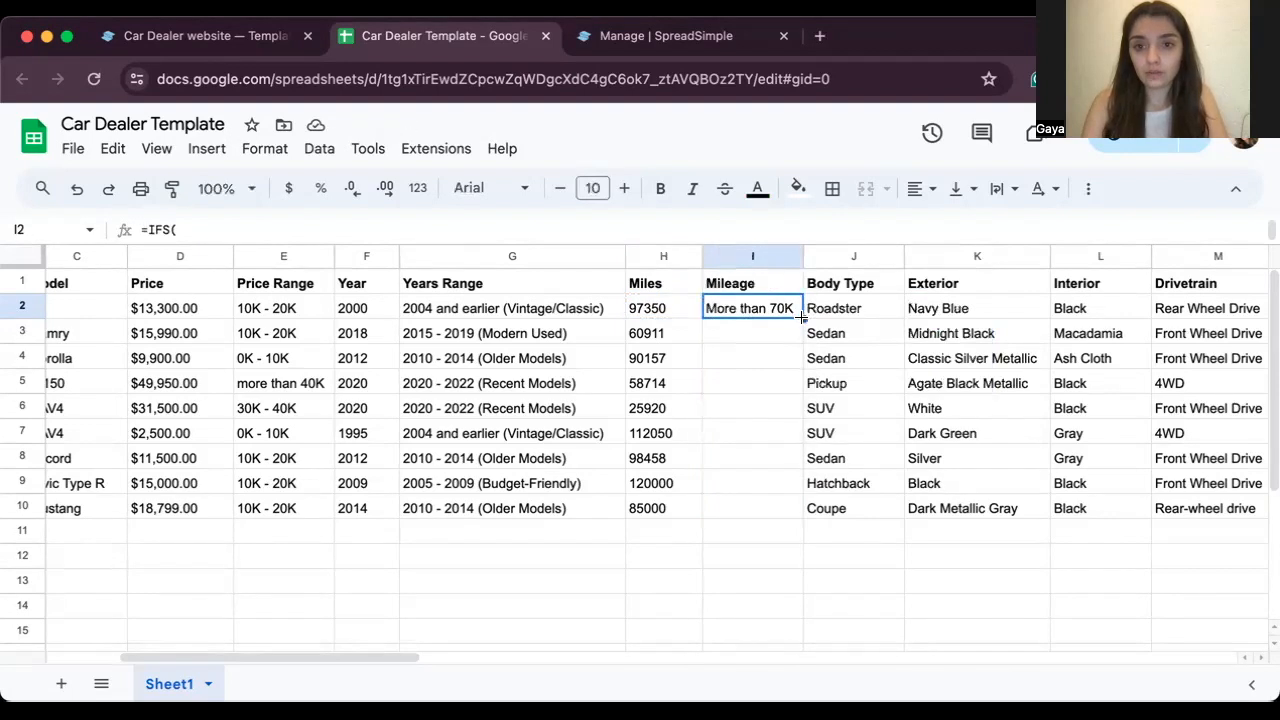
pyautogui.moveTo(801, 317); pyautogui.dragTo(798, 514)
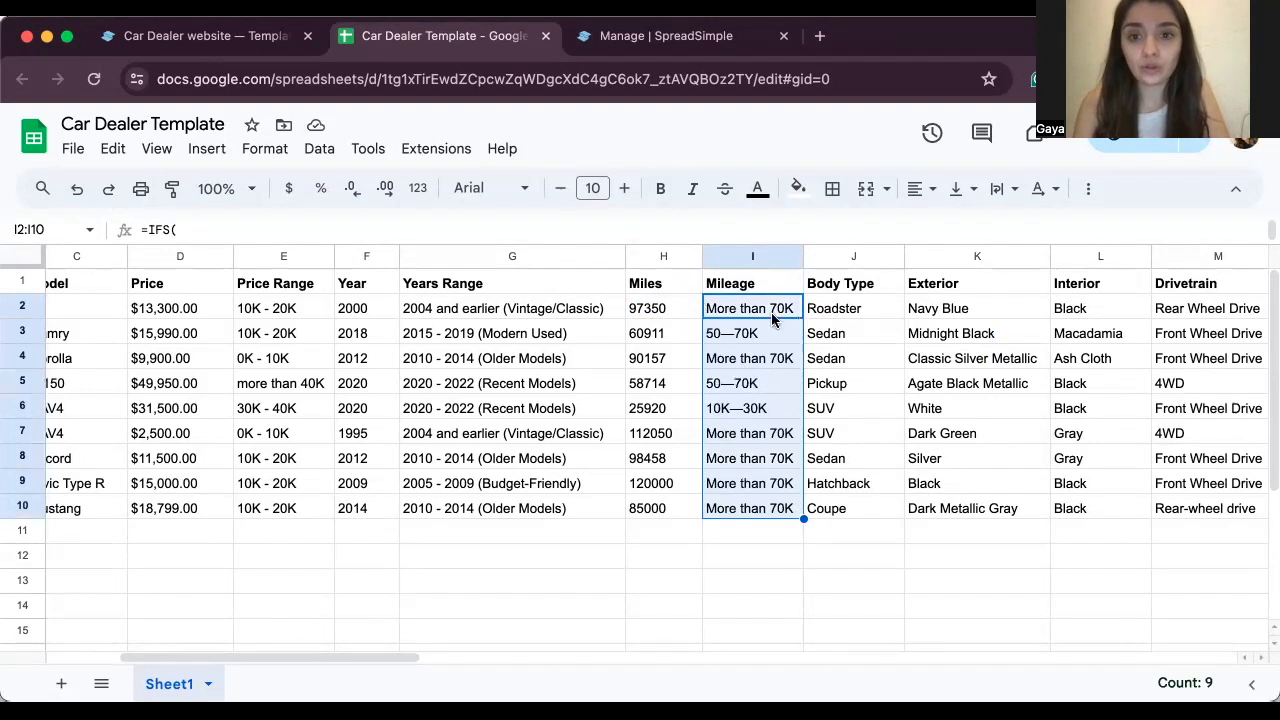
pyautogui.click(820, 316)
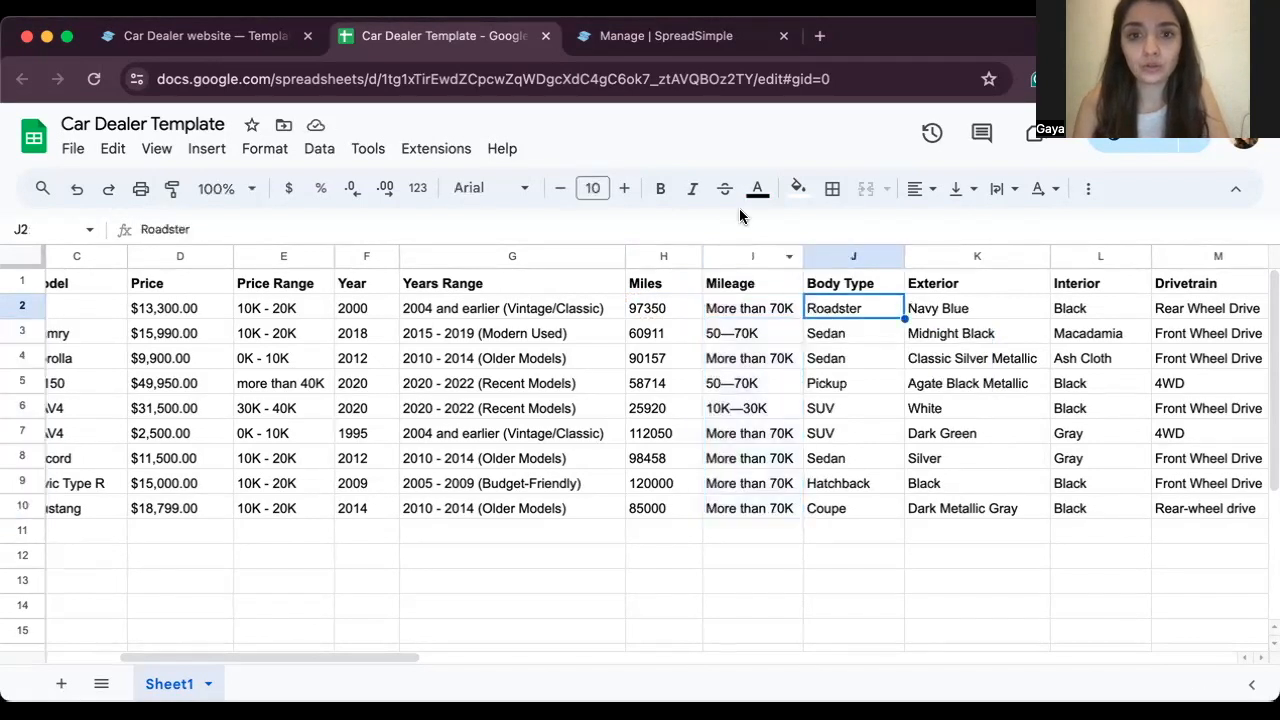
# Switch to the SpreadSimple Manage page and refresh the Car Dealer site's content from the Google Sheet.
pyautogui.click(700, 40)
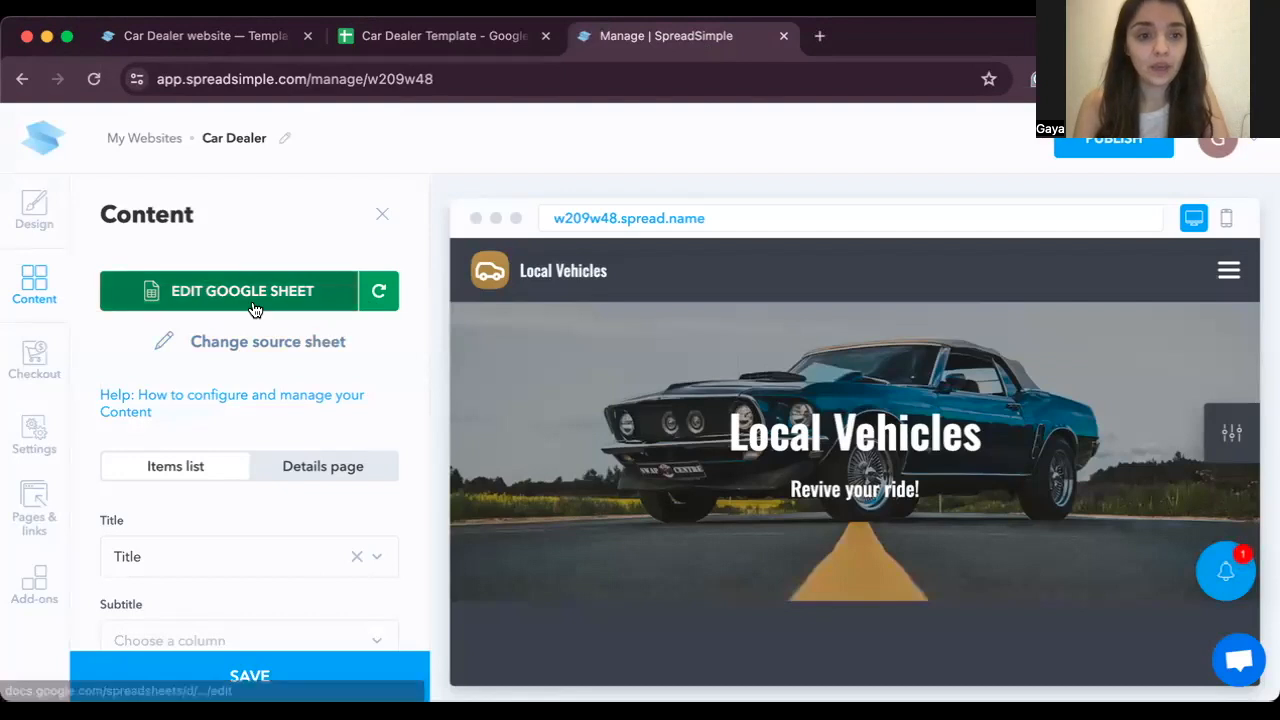
pyautogui.click(381, 296)
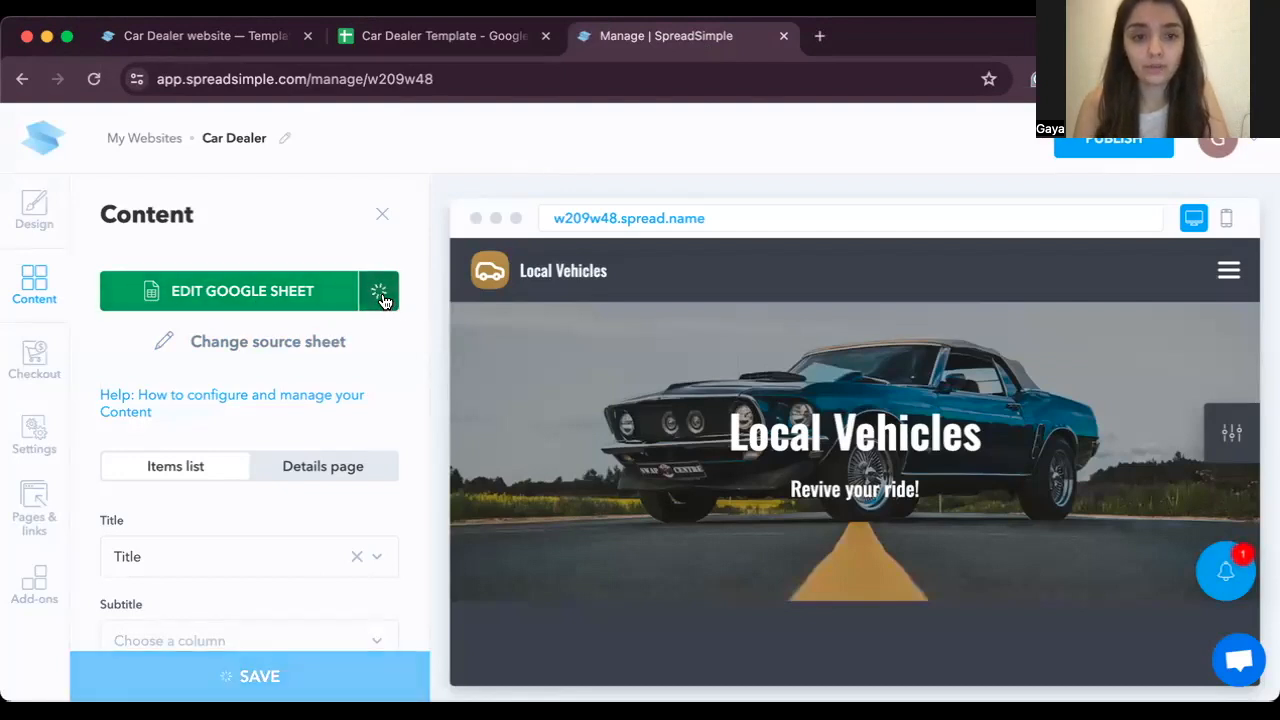
# Examine the Items list filter settings, checking which columns are selected under Filter by columns, including Mileage.
pyautogui.scroll(-3, 379, 349)
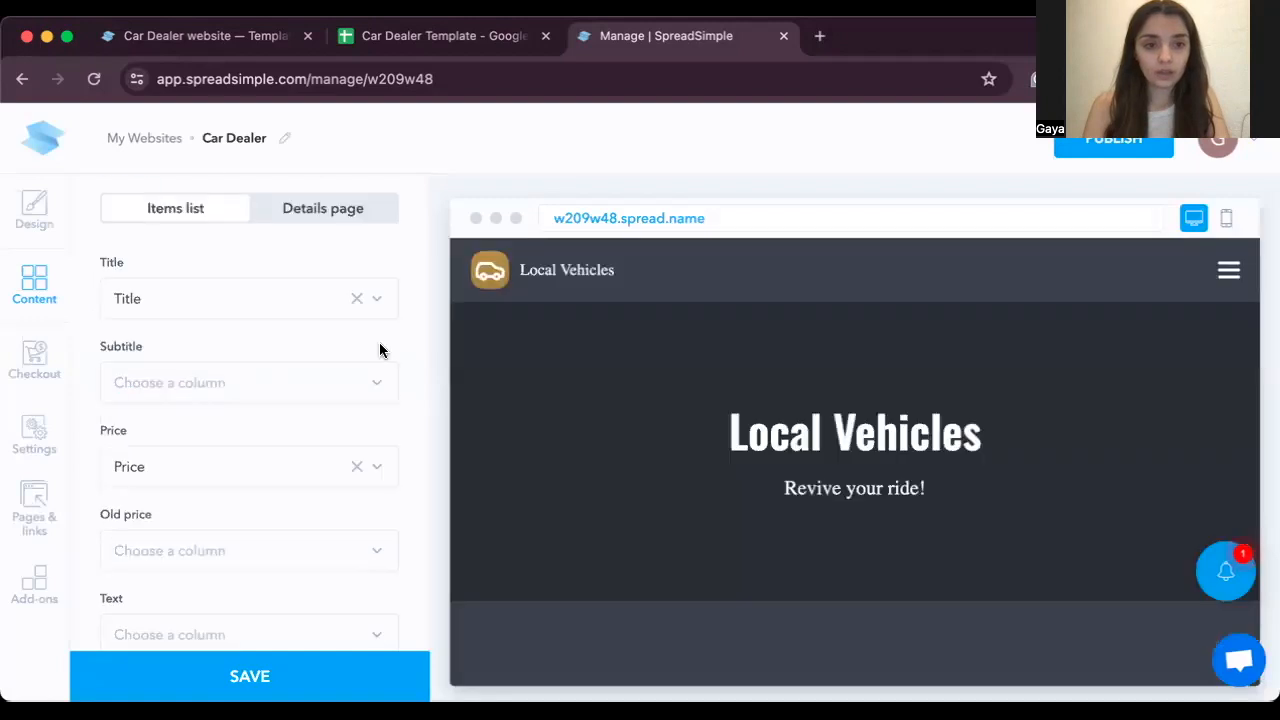
pyautogui.scroll(-15, 379, 349)
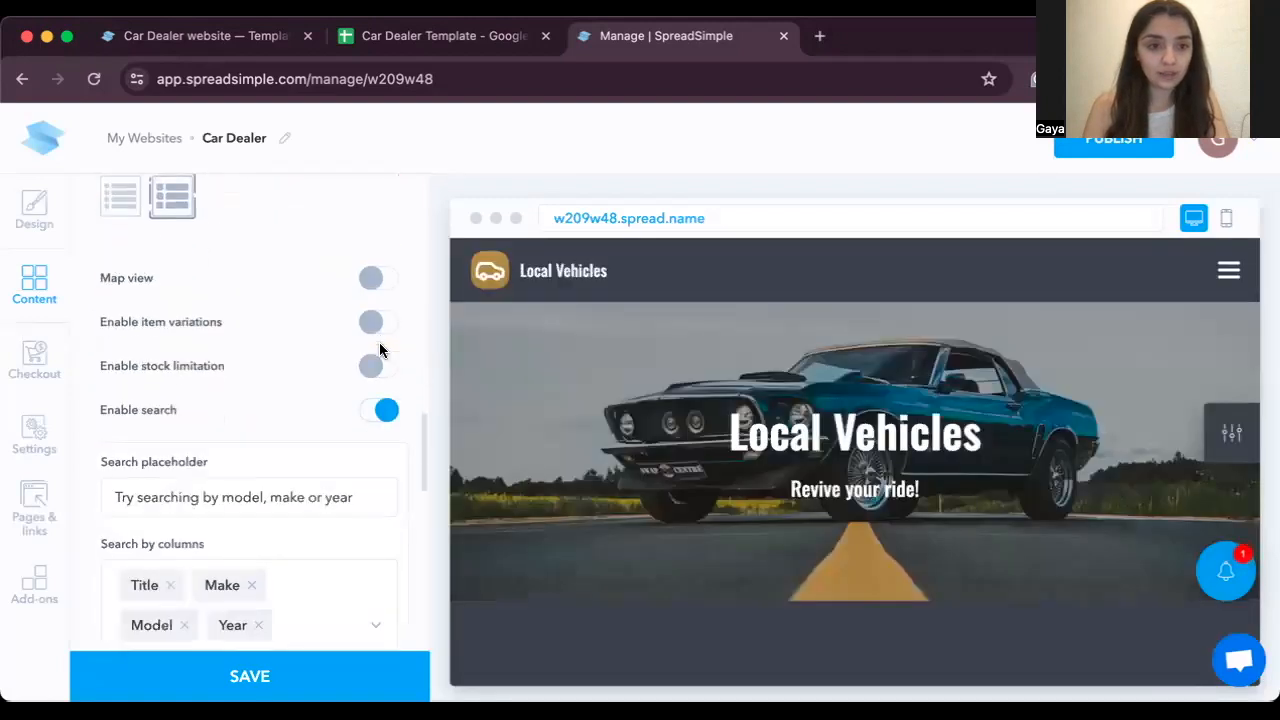
pyautogui.scroll(-9, 379, 349)
pyautogui.scroll(-5, 379, 342)
pyautogui.scroll(8, 380, 345)
pyautogui.scroll(3, 380, 349)
pyautogui.scroll(-2, 380, 349)
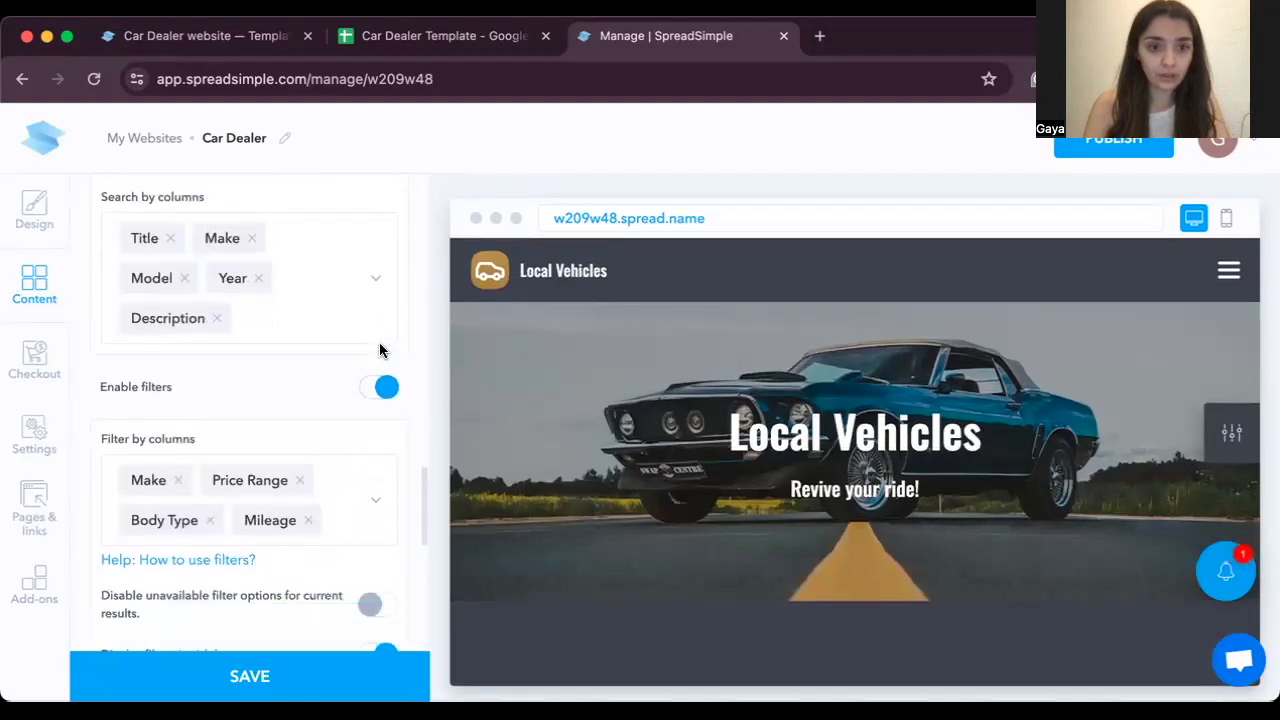
pyautogui.scroll(-2, 380, 350)
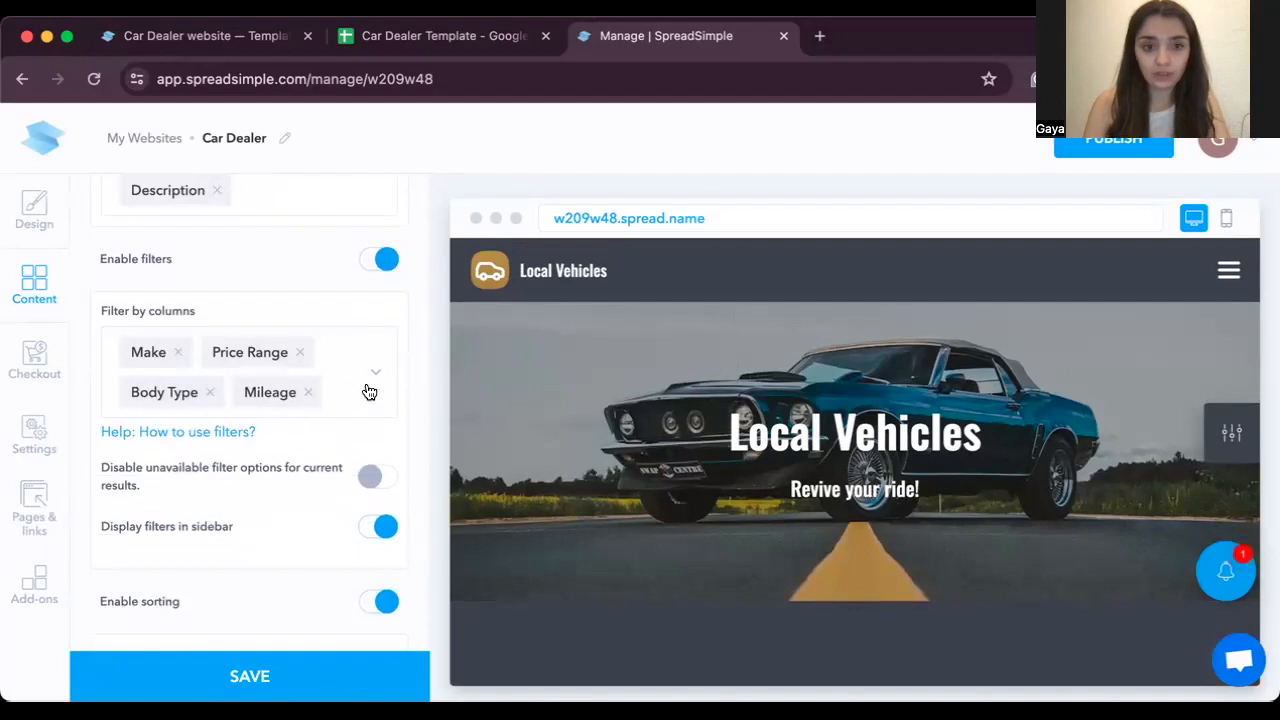
pyautogui.click(375, 378)
pyautogui.scroll(-5, 312, 480)
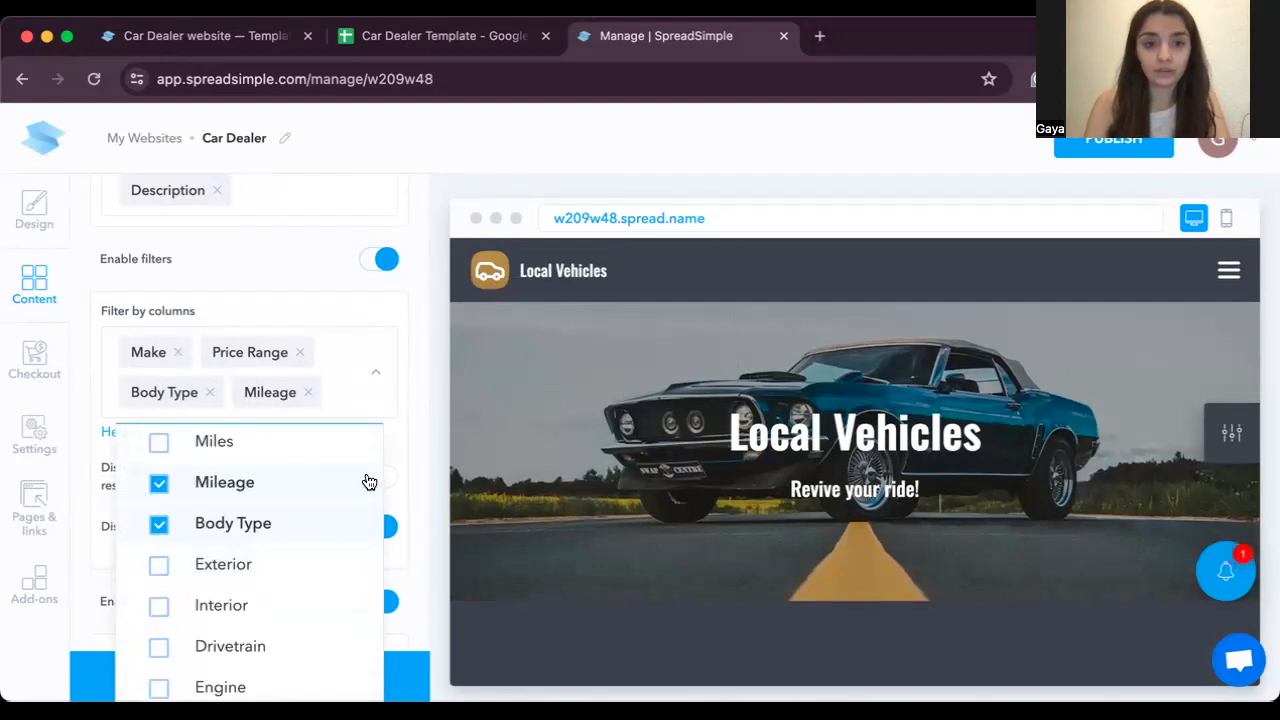
pyautogui.click(411, 423)
pyautogui.scroll(-1, 334, 458)
pyautogui.scroll(-3, 334, 457)
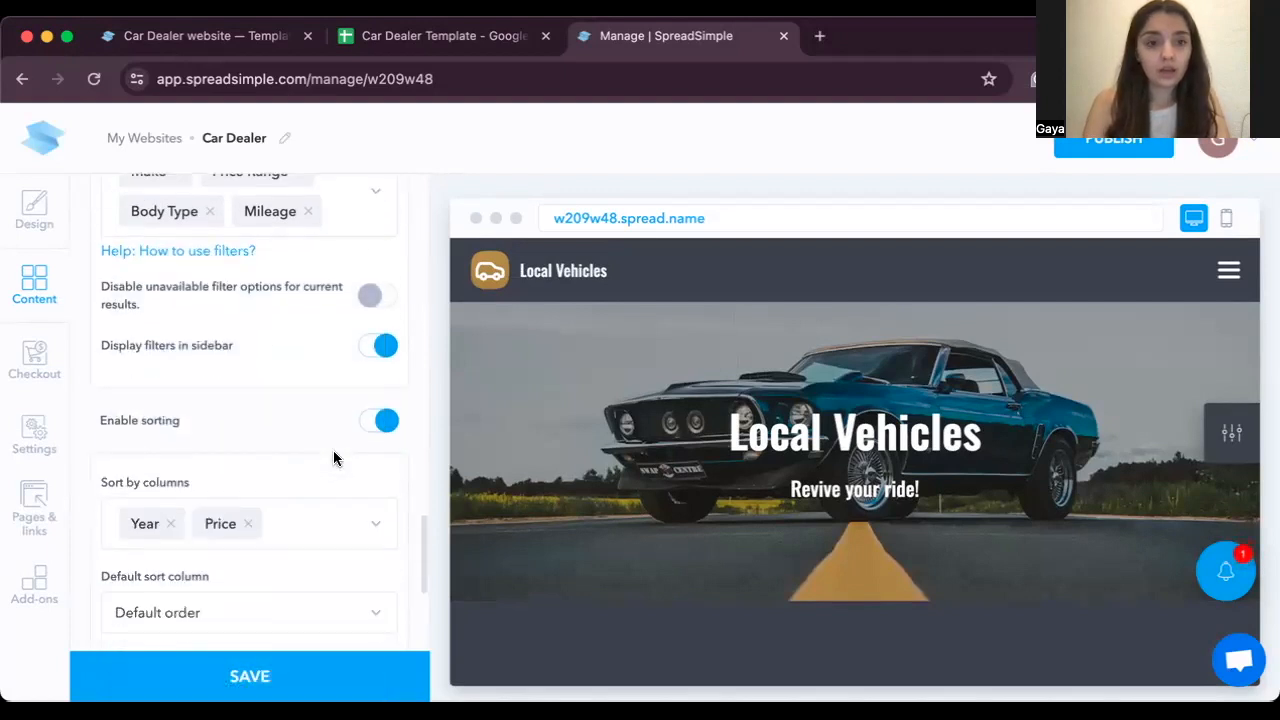
# Save the Items list content settings and publish the Car Dealer website.
pyautogui.scroll(-2, 334, 457)
pyautogui.click(272, 692)
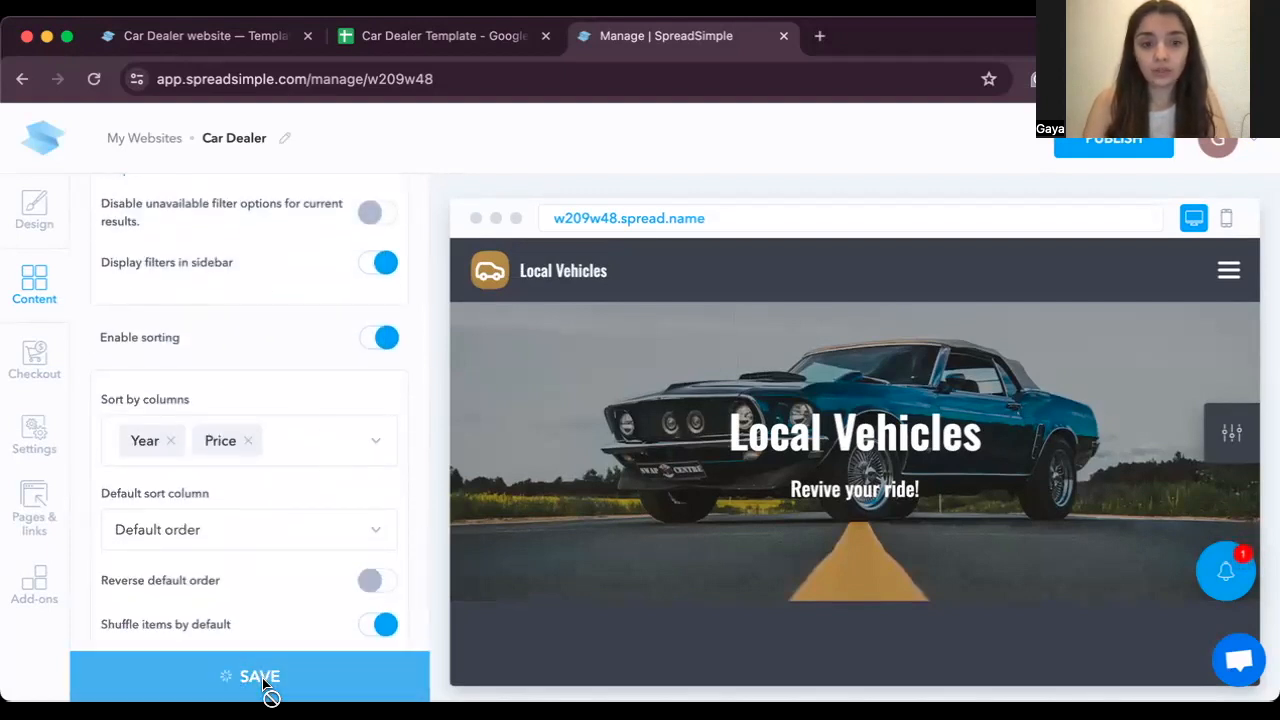
pyautogui.click(1112, 143)
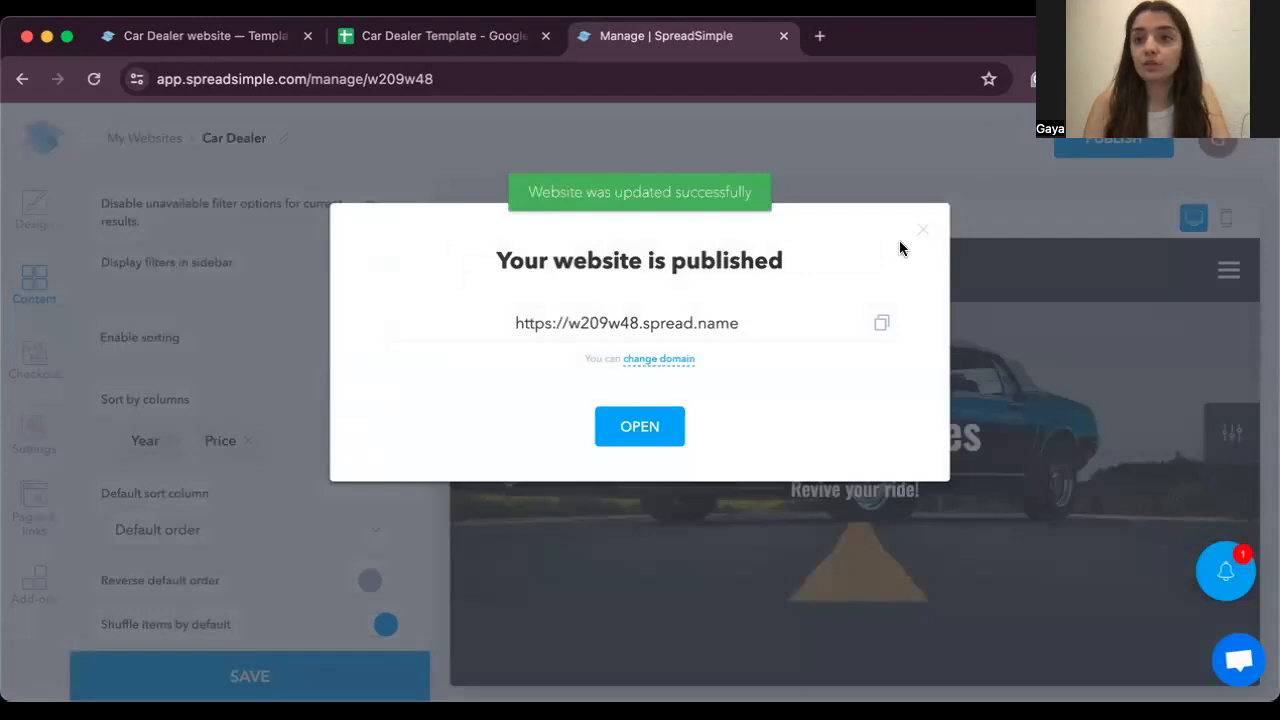
# Open the published site and check the car listing filtered by the 50—70K Mileage option.
pyautogui.click(641, 428)
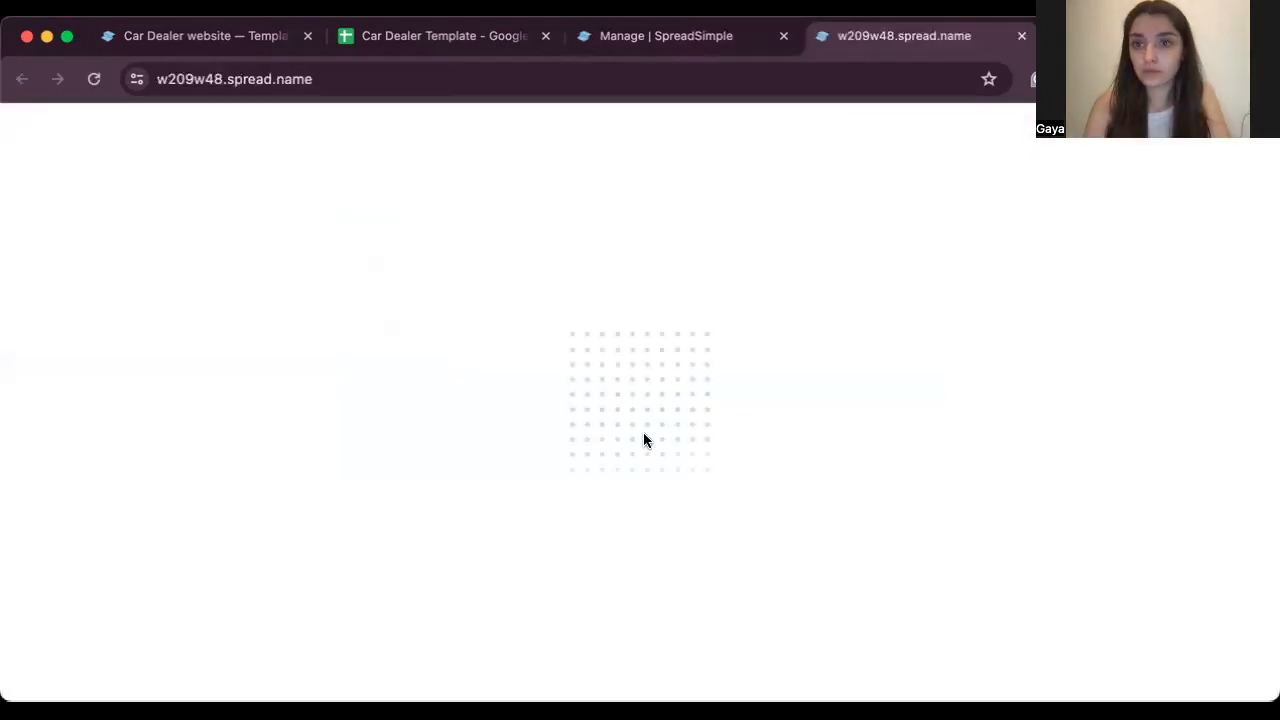
pyautogui.scroll(-1, 643, 433)
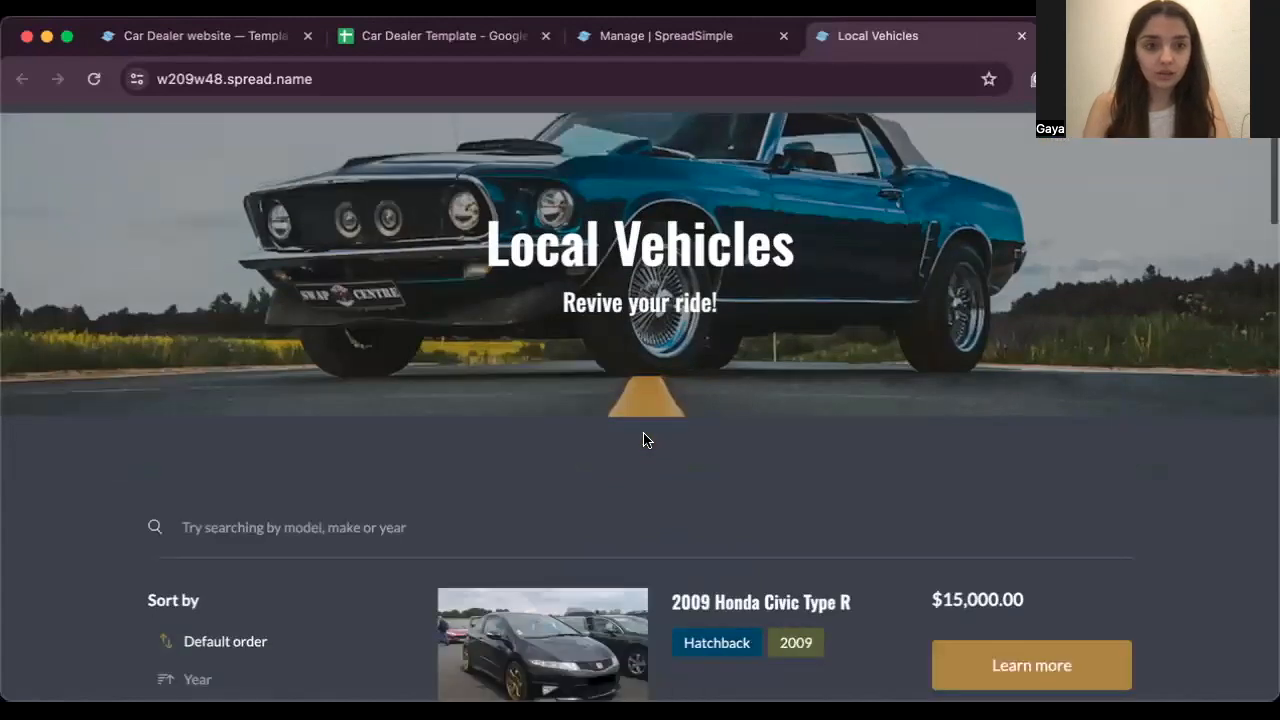
pyautogui.scroll(-6, 643, 440)
pyautogui.scroll(-5, 643, 440)
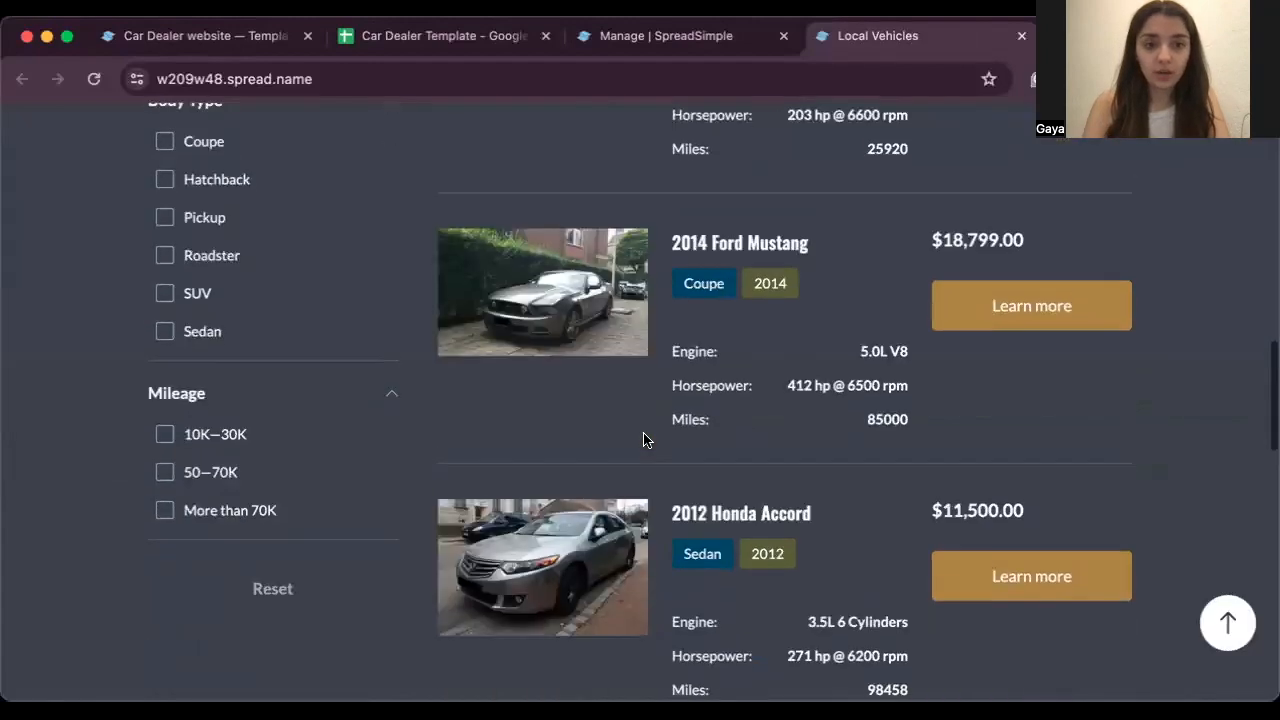
pyautogui.scroll(-2, 300, 380)
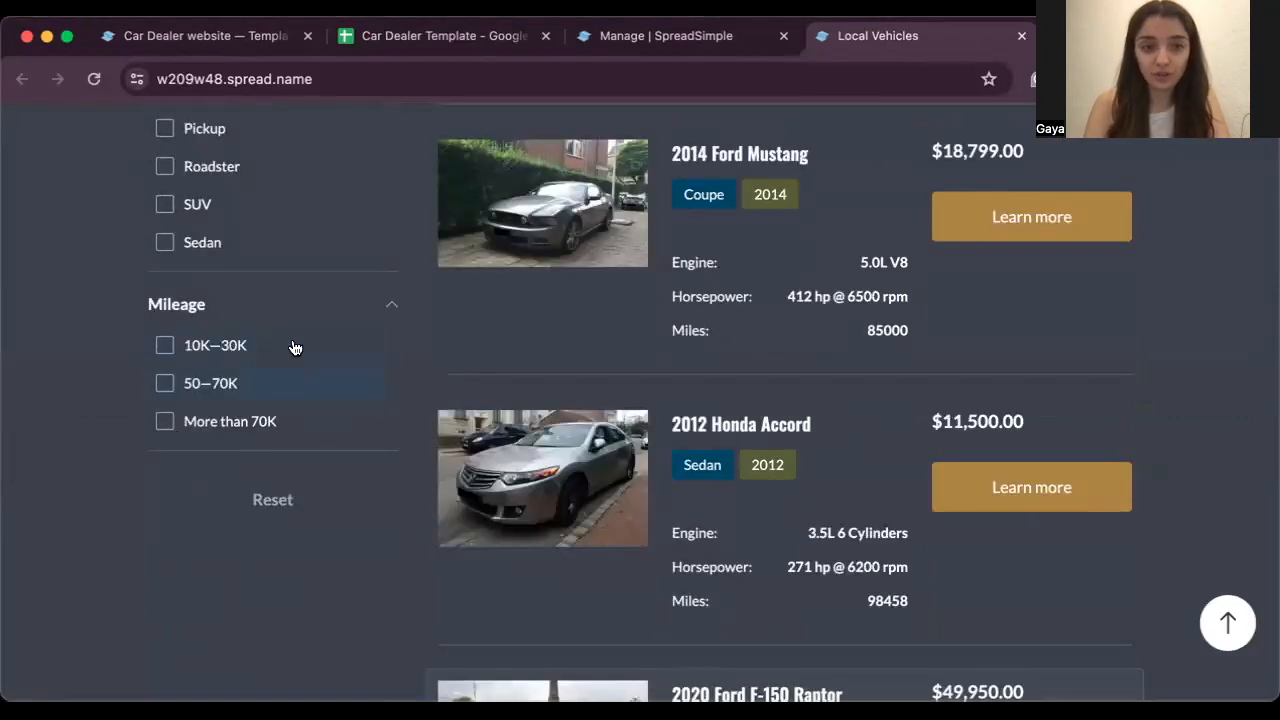
pyautogui.click(165, 390)
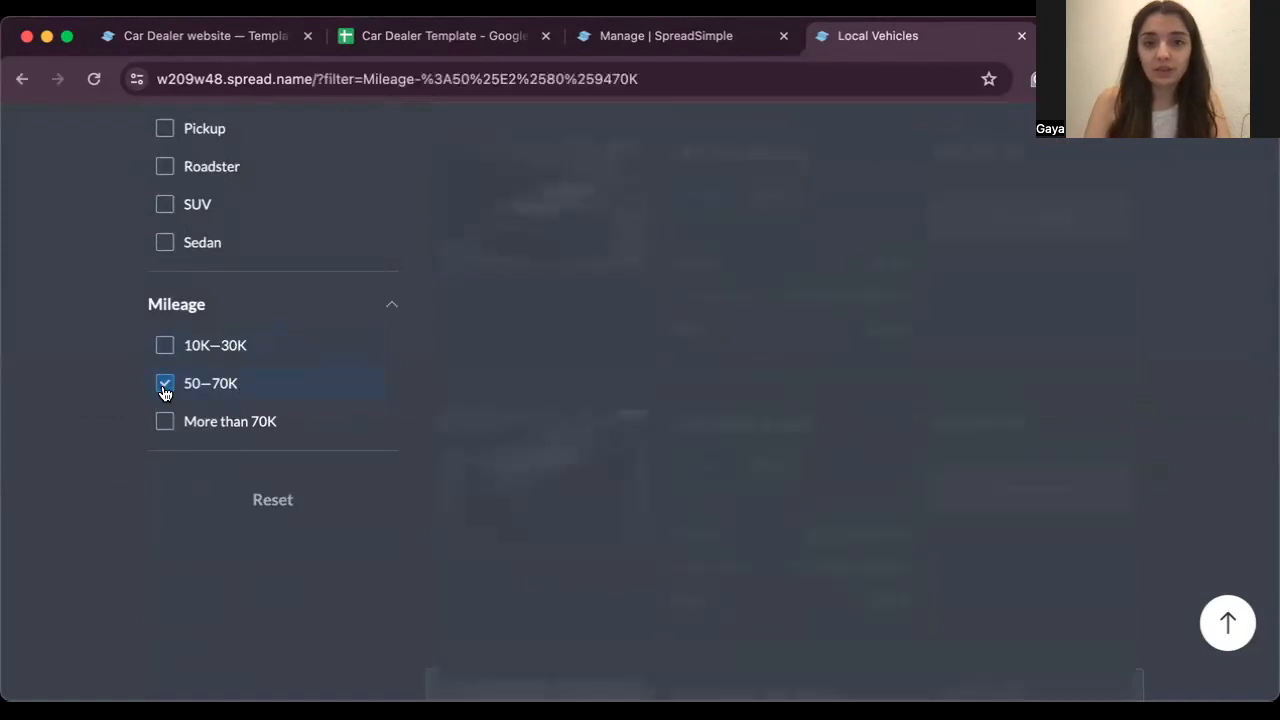
pyautogui.scroll(5, 814, 398)
pyautogui.scroll(5, 810, 398)
pyautogui.scroll(-10, 810, 398)
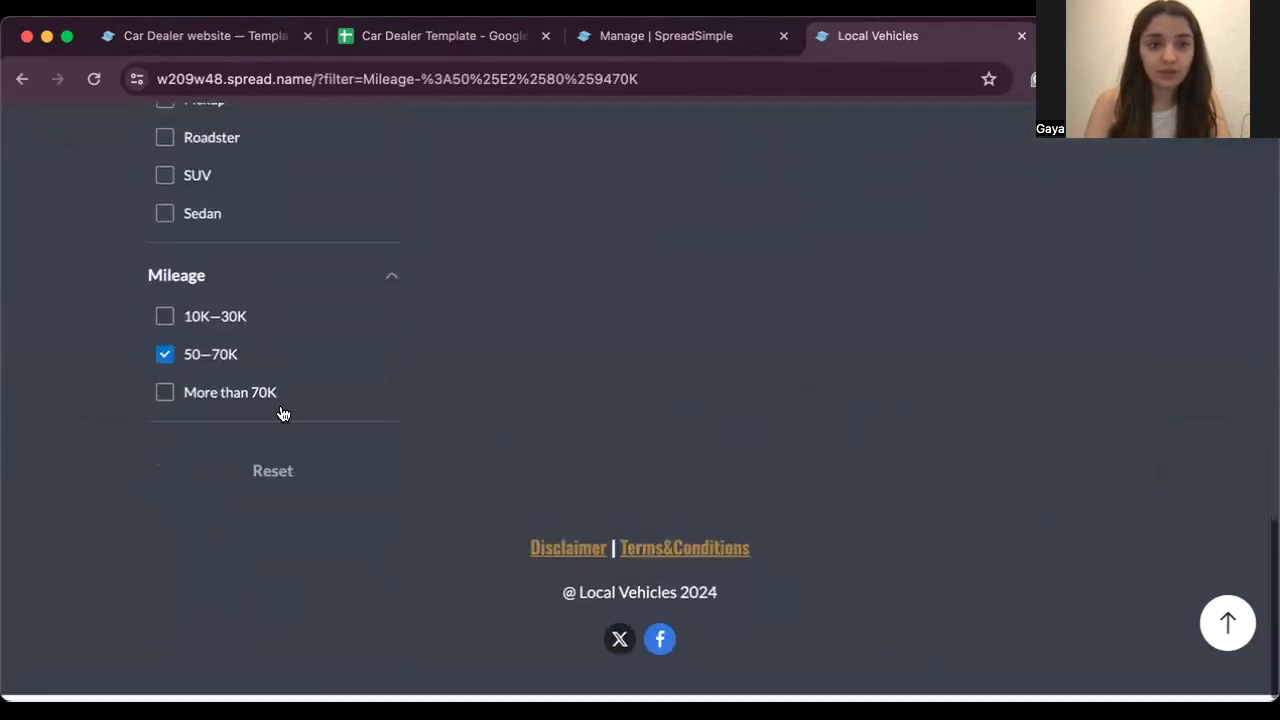
# Check the car listing with only the More than 70K Mileage option selected, and clear that filter after reviewing the cars.
pyautogui.click(165, 393)
pyautogui.click(165, 356)
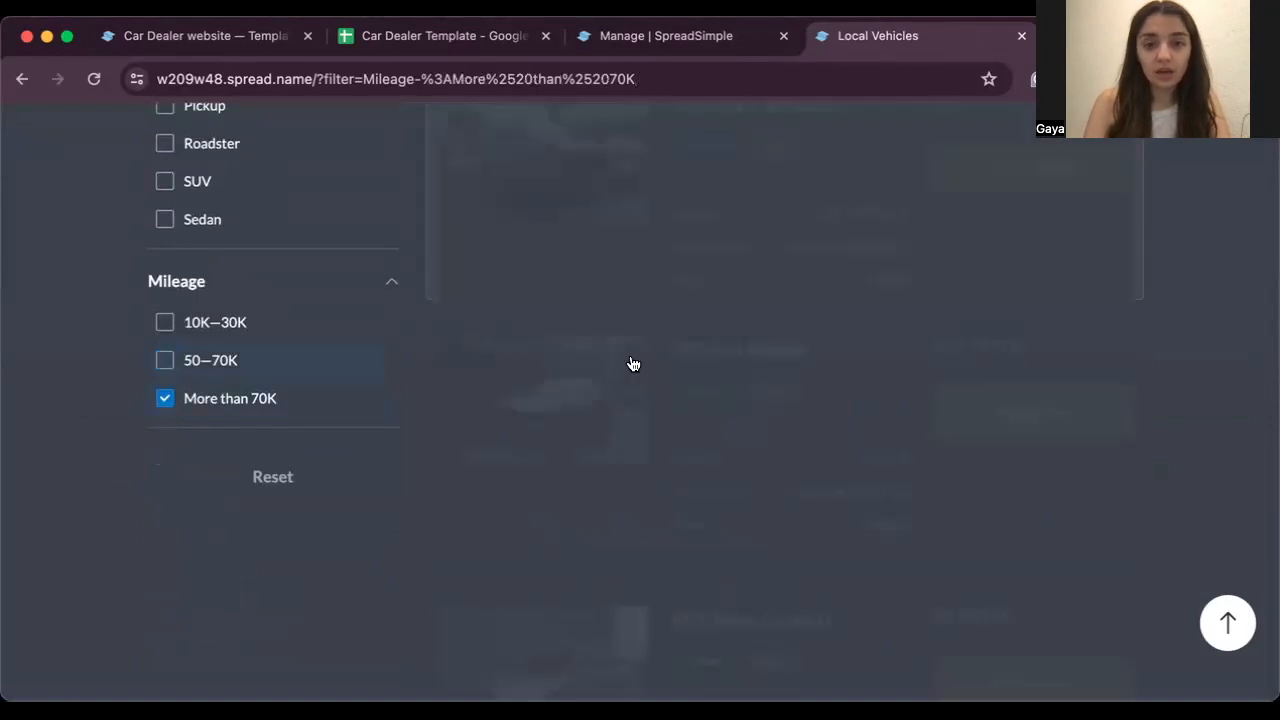
pyautogui.scroll(10, 632, 363)
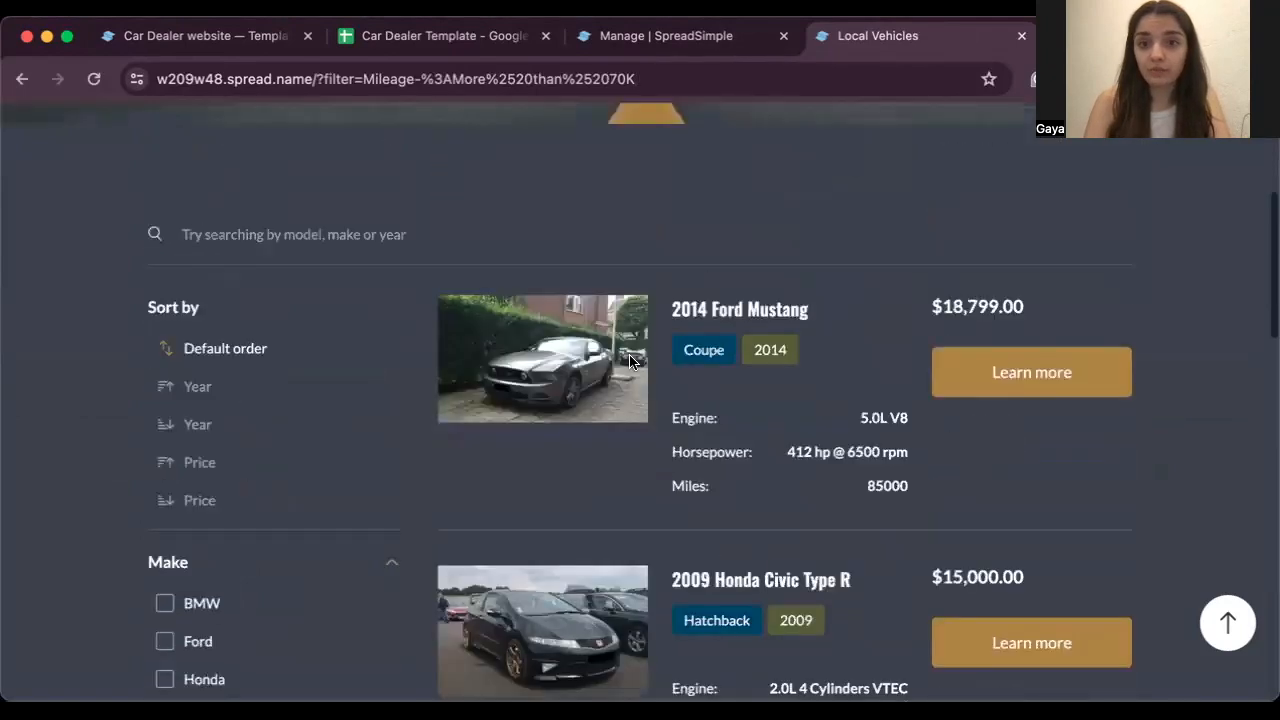
pyautogui.scroll(3, 630, 362)
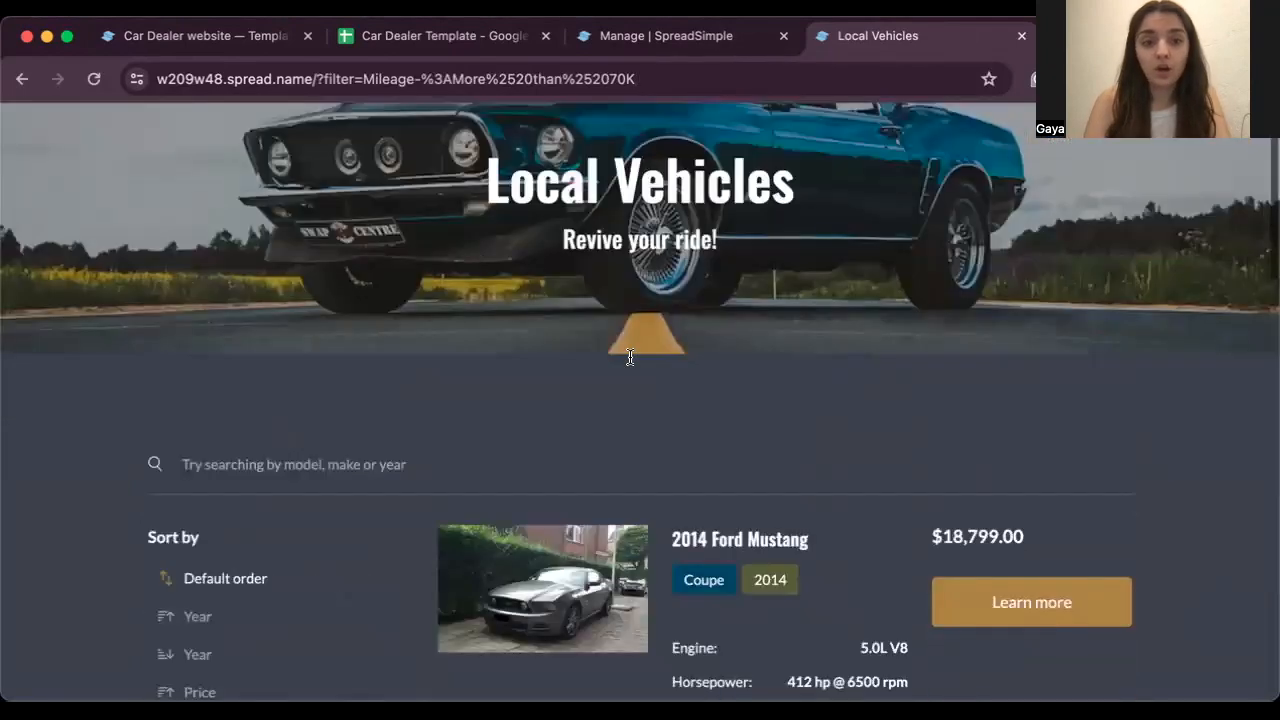
pyautogui.scroll(-13, 630, 357)
pyautogui.click(165, 491)
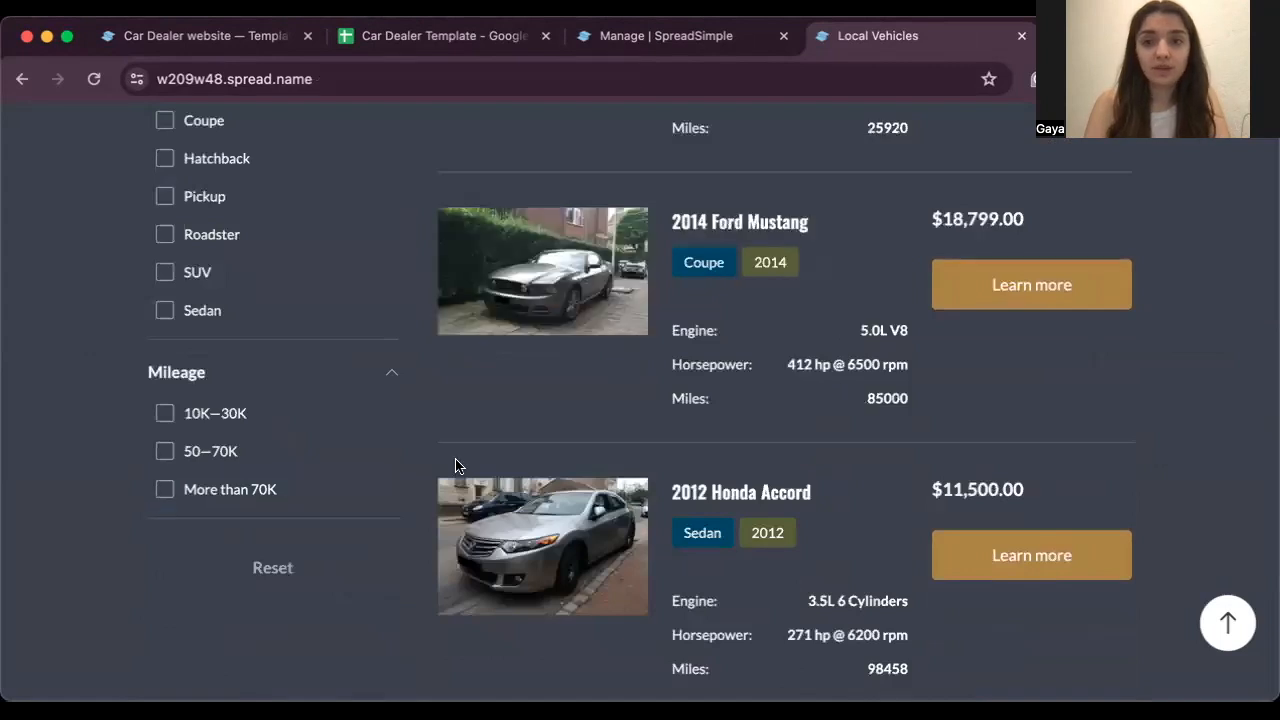